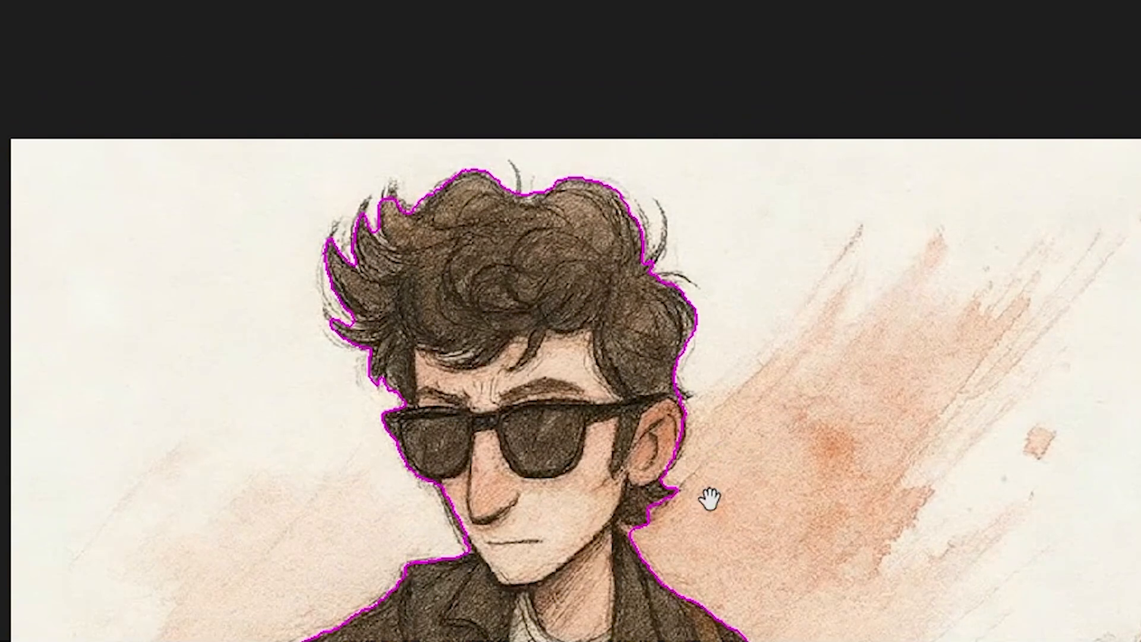
Step: Pan across the illustration, then view the cut-out in the Guitar_Man composition
left_click_drag(711, 499, 637, 247)
key("ctrl+minus")
left_click_drag(645, 519, 618, 504)
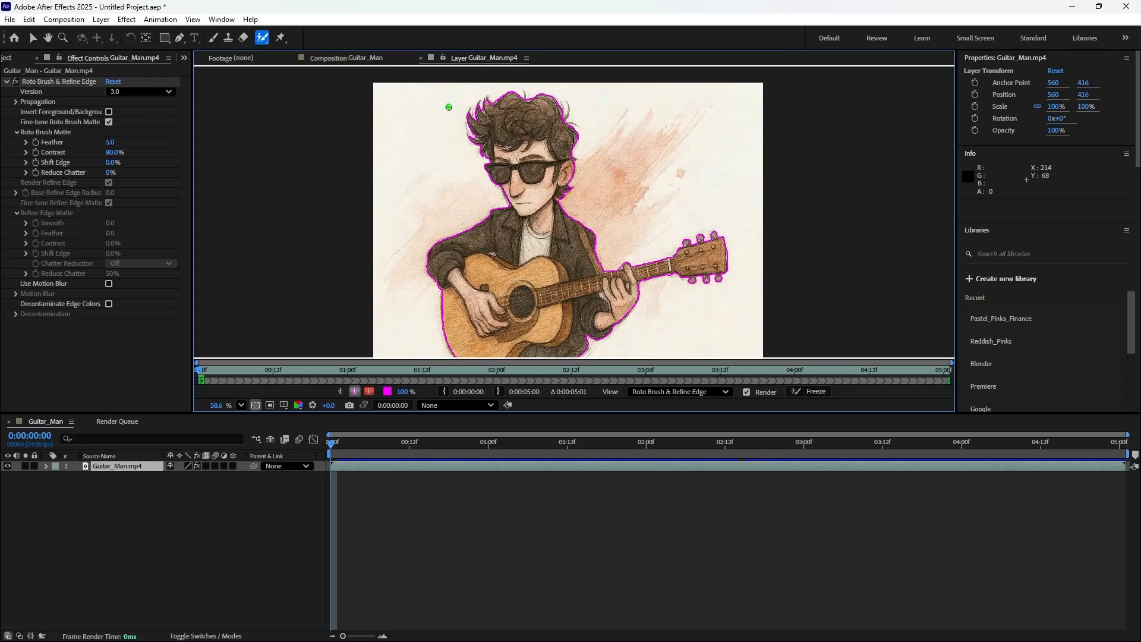
left_click(371, 56)
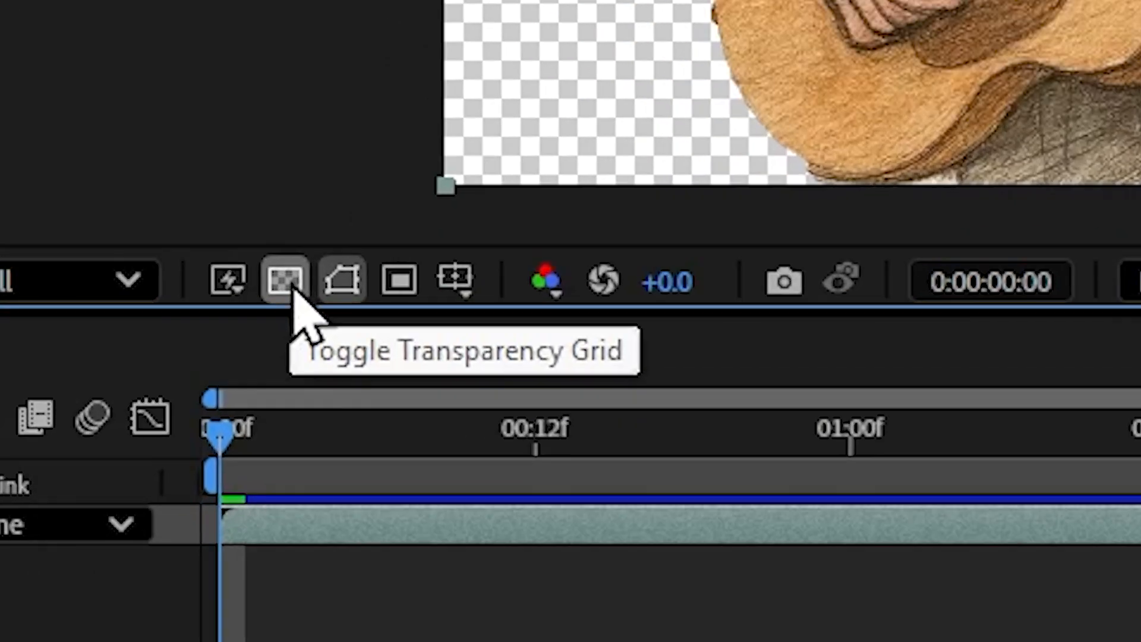
Step: Preview the cut-out on black, then on the transparency grid, and return to the Guitar_Man.mp4 layer
left_click(288, 284)
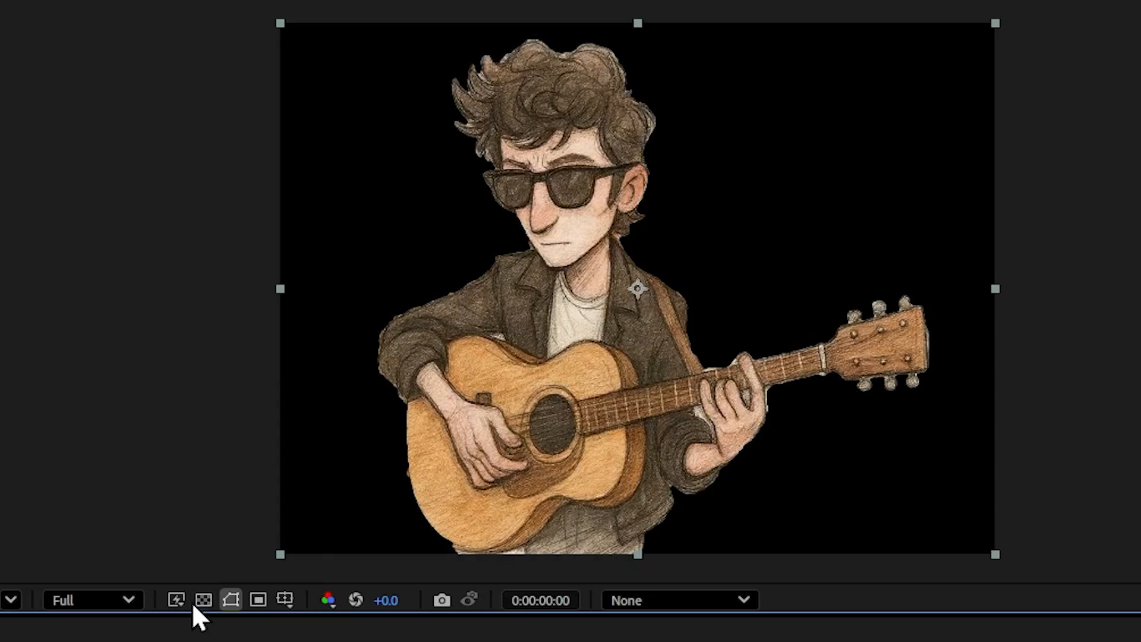
left_click(203, 601)
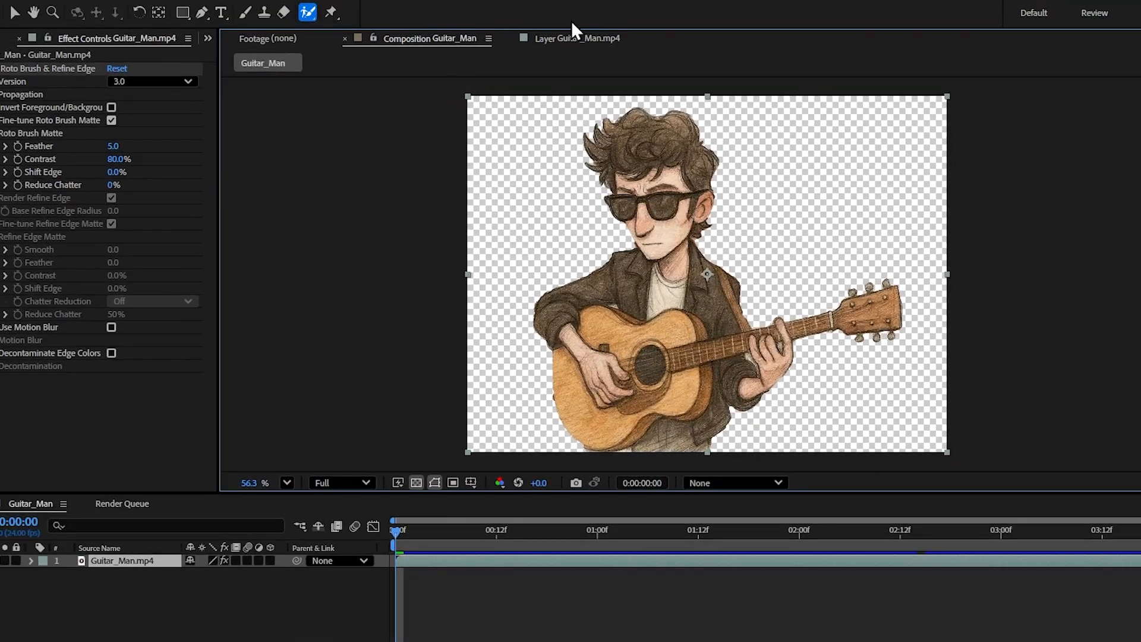
left_click(589, 34)
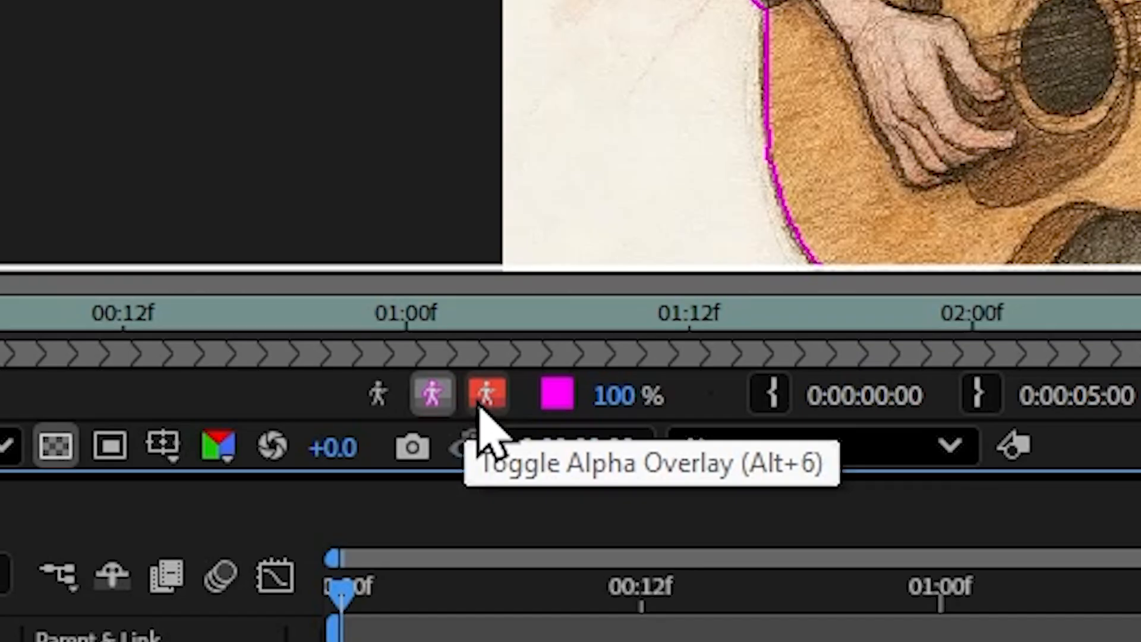
Step: Turn on the red alpha overlay and zoom in on the fretting hand and guitar neck
left_click(482, 408)
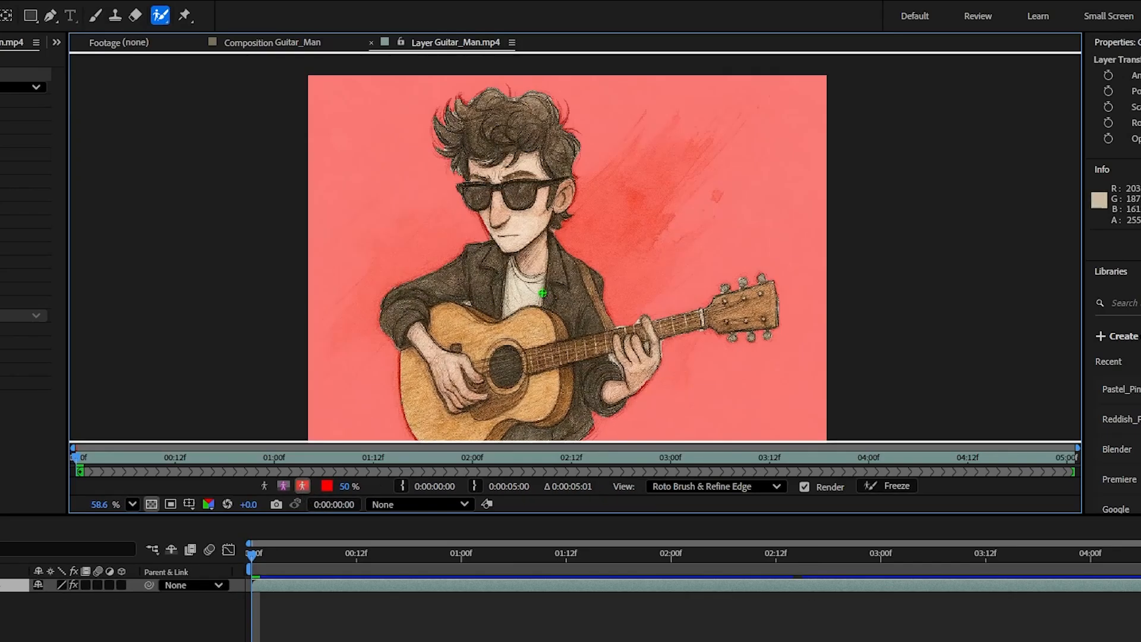
scroll(543, 293, "down", 2)
scroll(550, 277, "up", 4)
key("space")
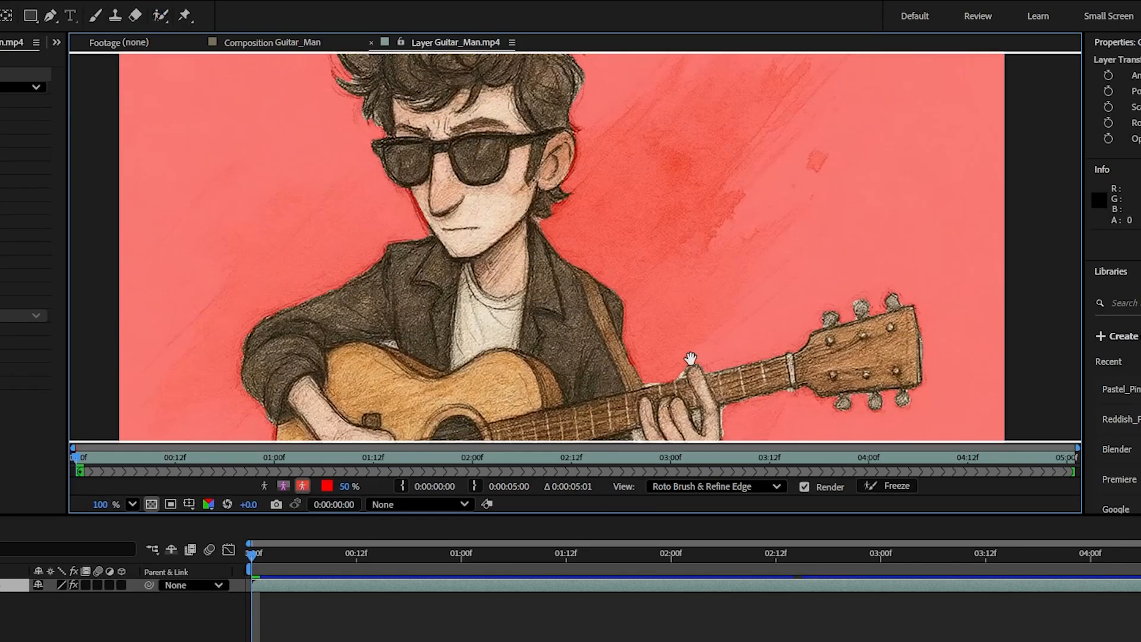
left_click_drag(691, 359, 648, 148)
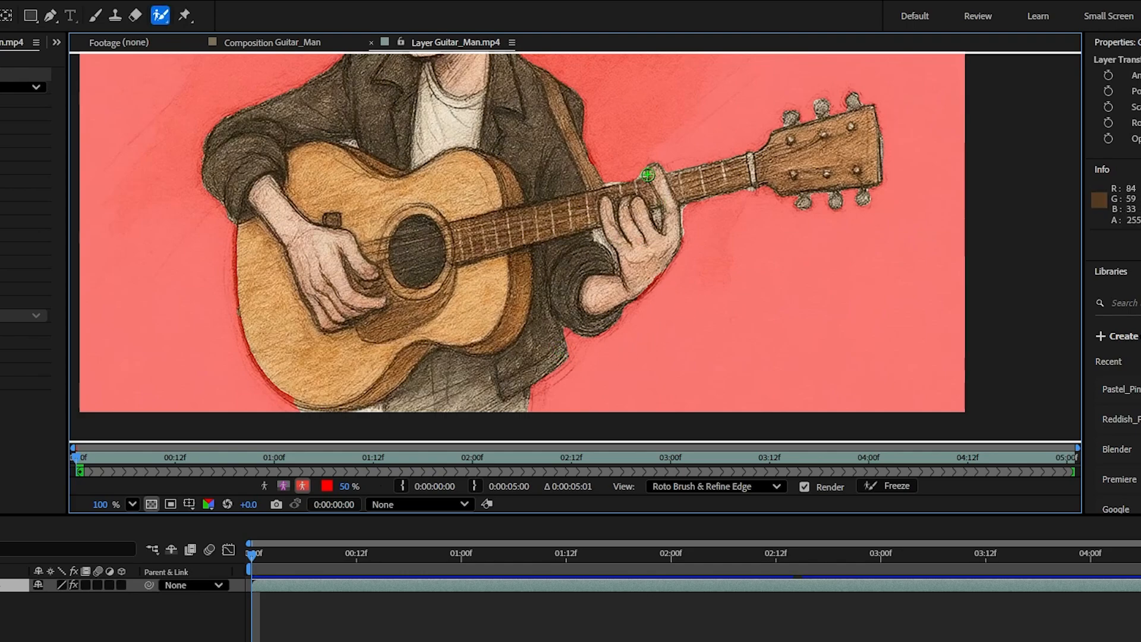
left_click_drag(672, 127, 718, 362)
left_click_drag(605, 239, 535, 96)
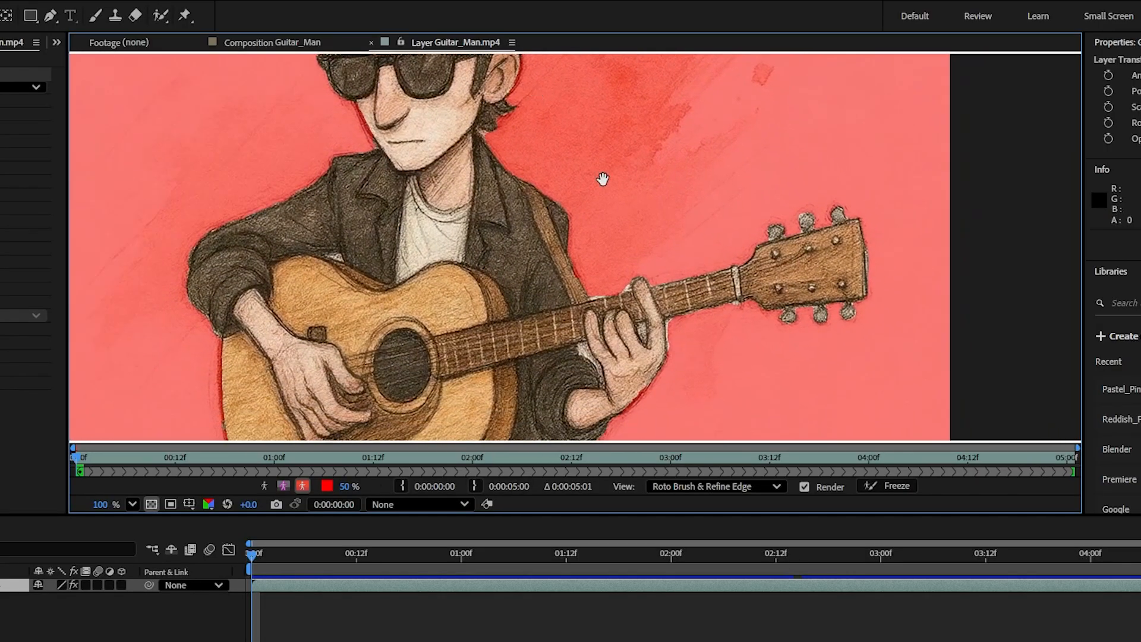
mouse_move(666, 274)
left_mouse_down()
mouse_move(585, 173)
mouse_move(623, 234)
left_mouse_up()
scroll(602, 133, "up", 2)
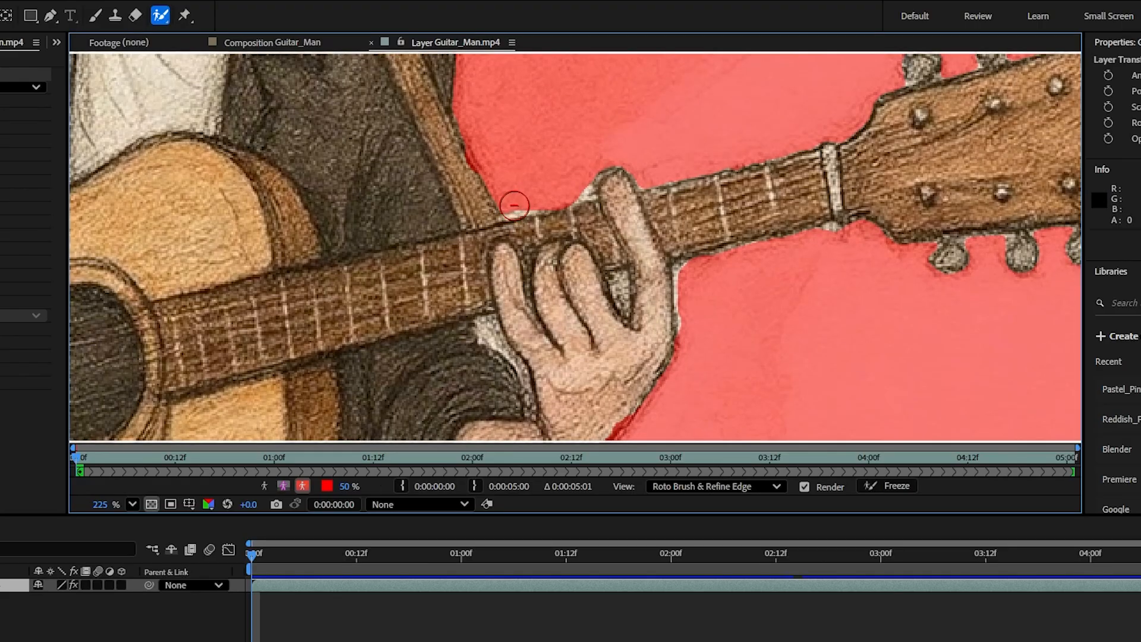
Step: Subtract the background slivers by the guitar neck, fingers, hand edge and nut from the matte
left_click(512, 205)
left_click(574, 186, "alt")
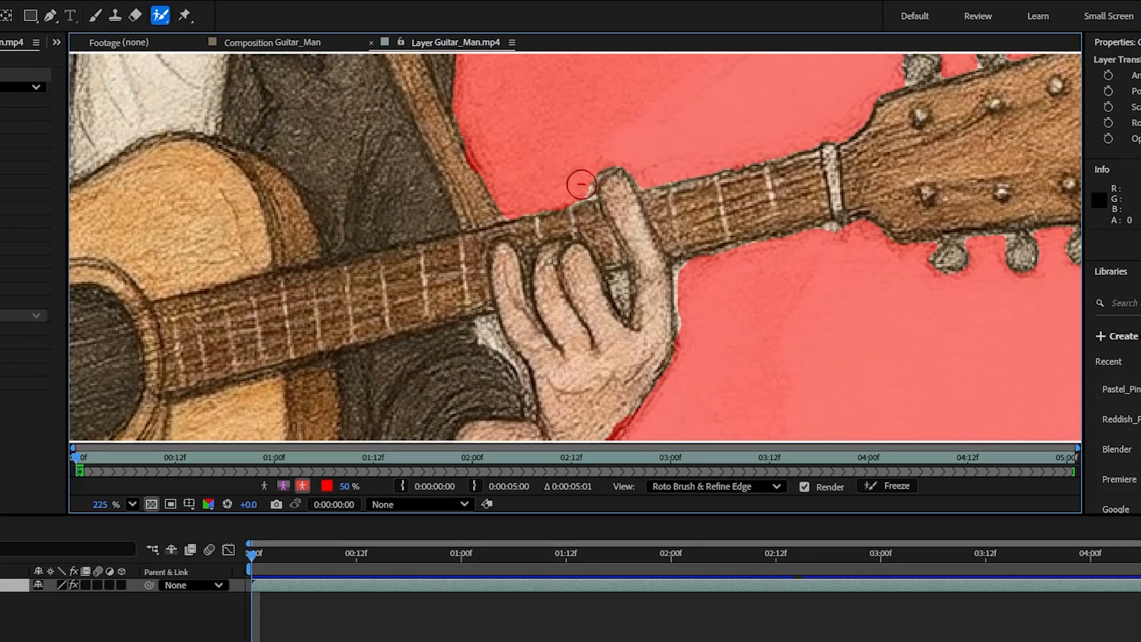
left_click(582, 185, "alt")
left_click(689, 274, "alt")
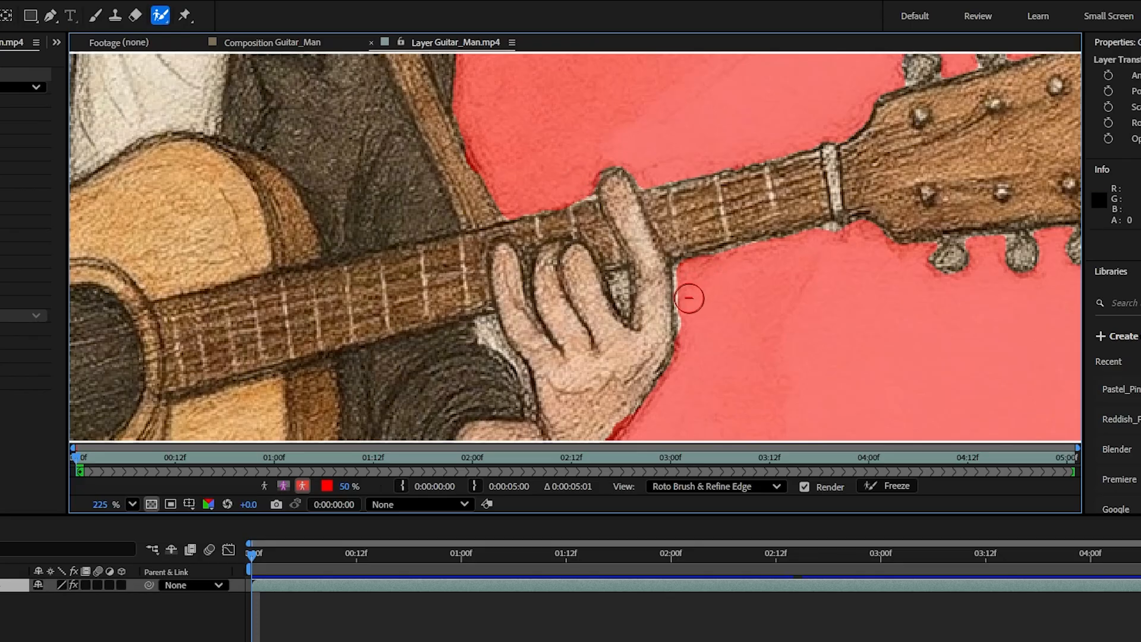
left_click(688, 290, "alt")
left_click(830, 239, "alt")
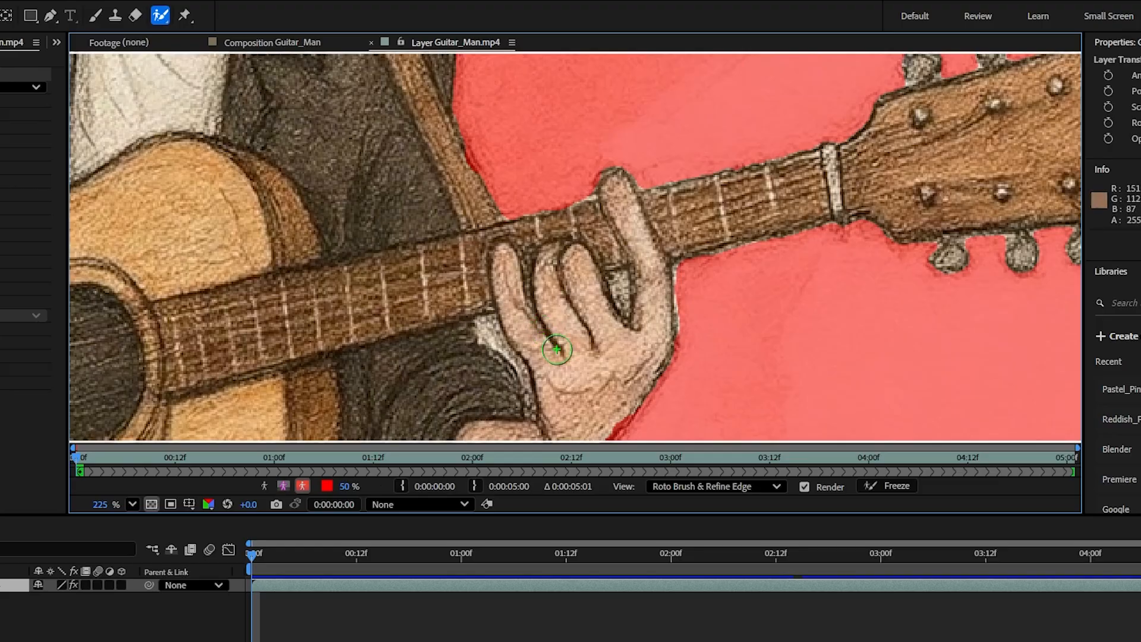
Step: Change the alpha overlay colour to purple
left_click(328, 484)
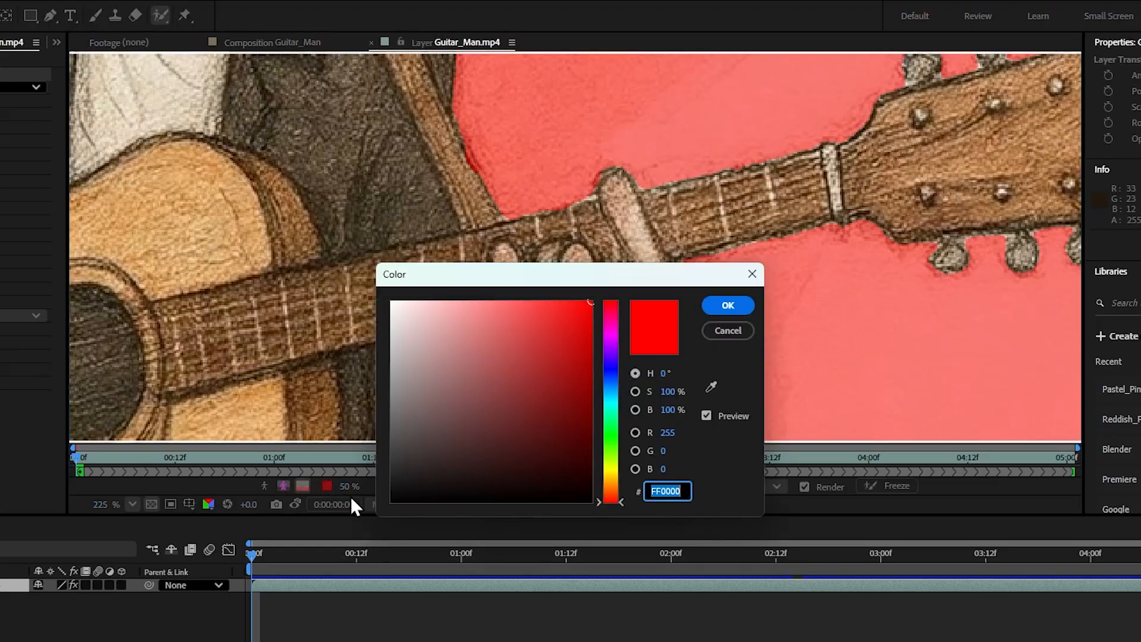
left_click_drag(614, 335, 611, 354)
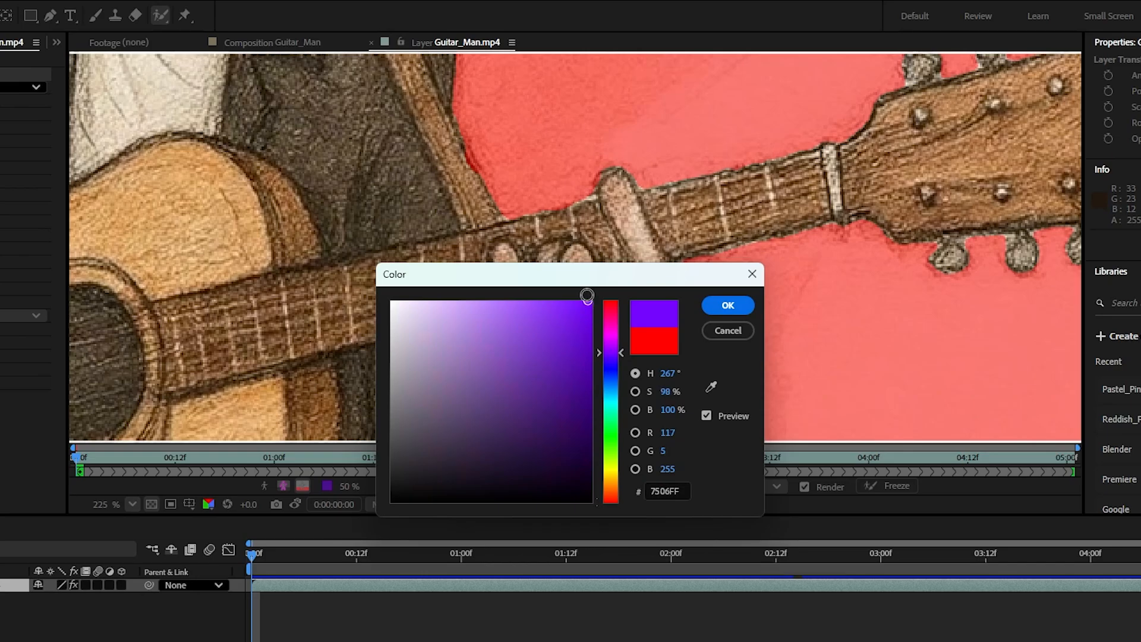
left_click(728, 305)
scroll(632, 287, "down", 5)
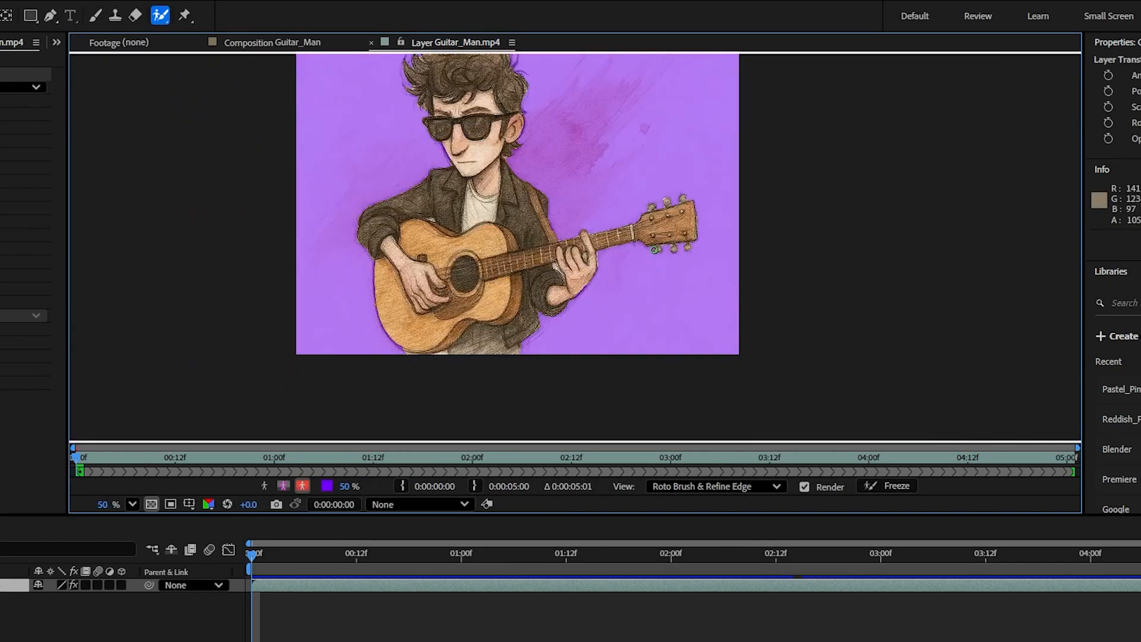
scroll(633, 304, "up", 2)
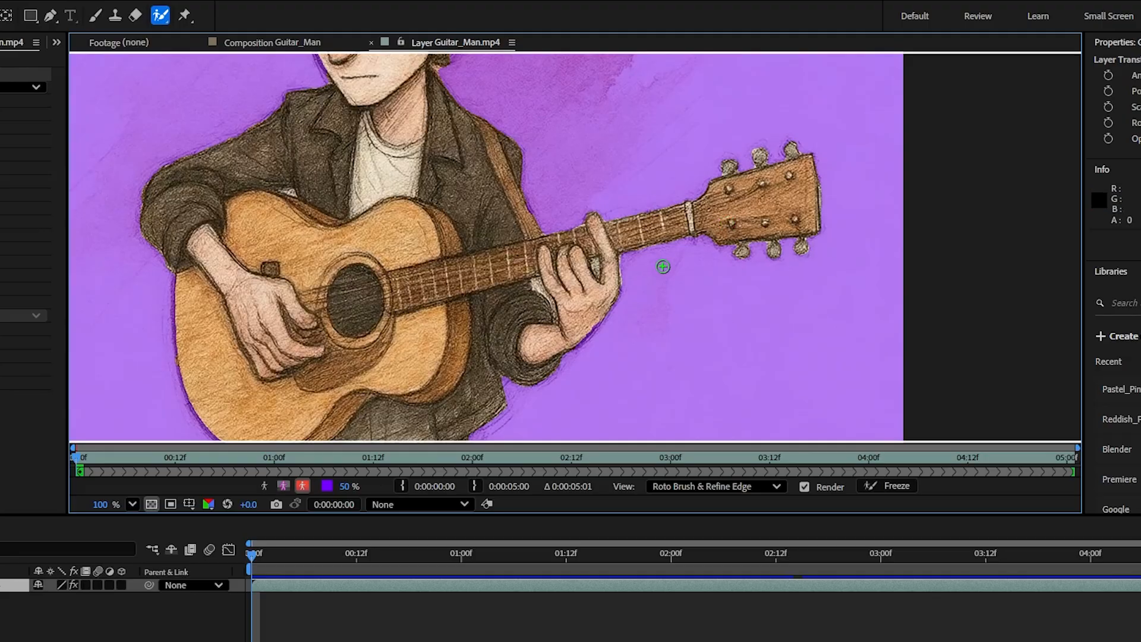
scroll(664, 267, "down", 2)
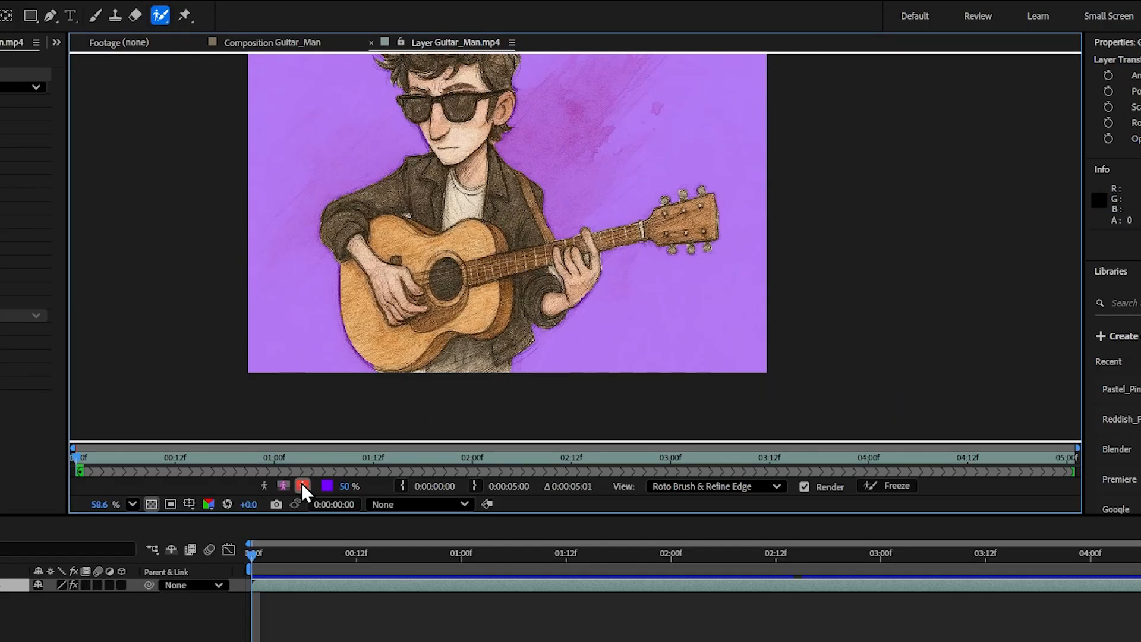
Step: Check the matte as white on black in Alpha view, then return to Alpha Boundary view
left_click(264, 485)
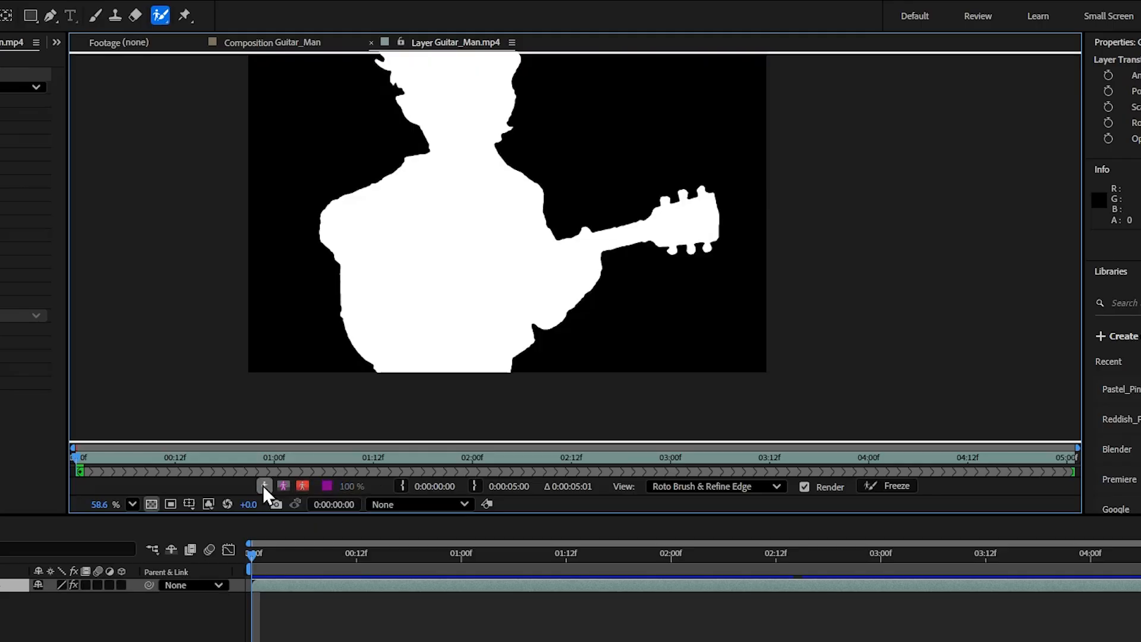
scroll(473, 179, "down", 1)
scroll(568, 191, "up", 3)
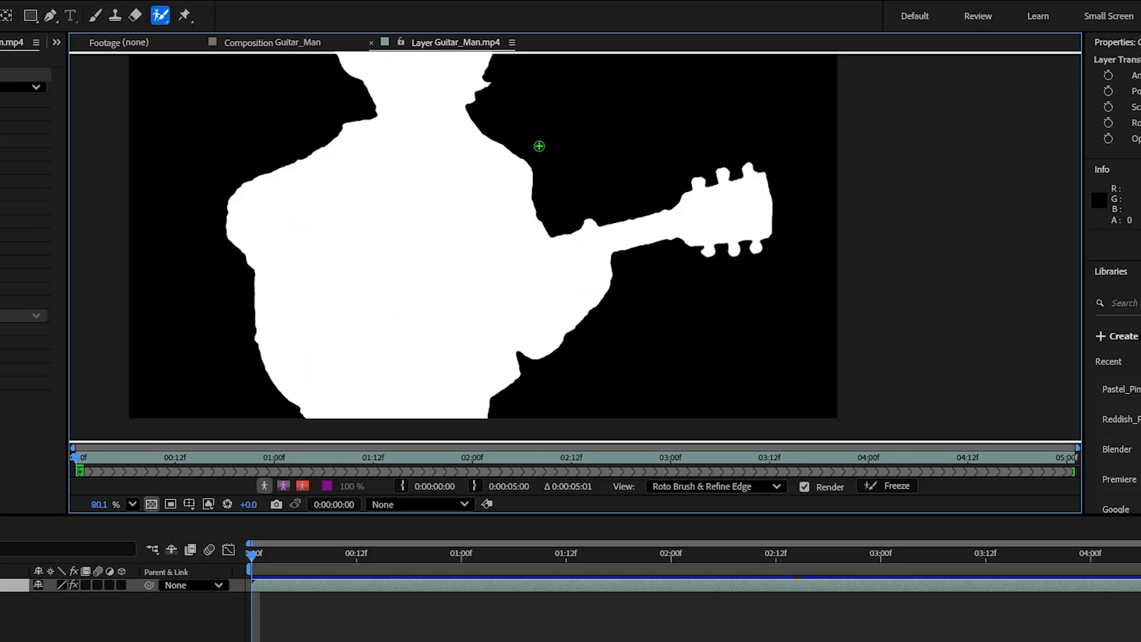
scroll(529, 156, "up", 2)
scroll(530, 198, "down", 4)
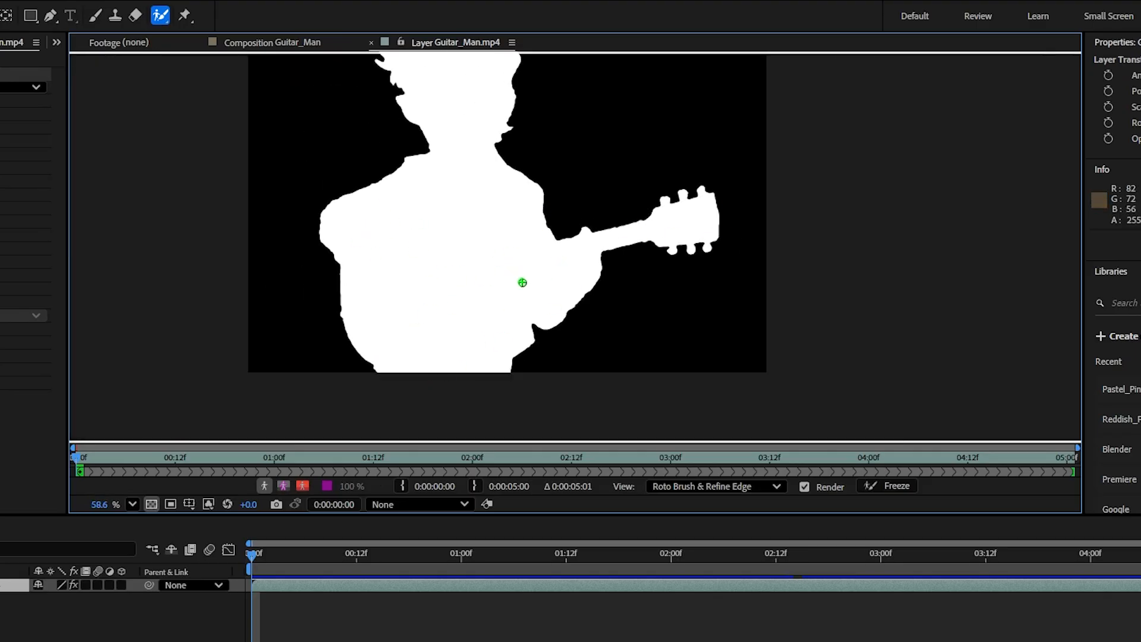
scroll(521, 284, "up", 1)
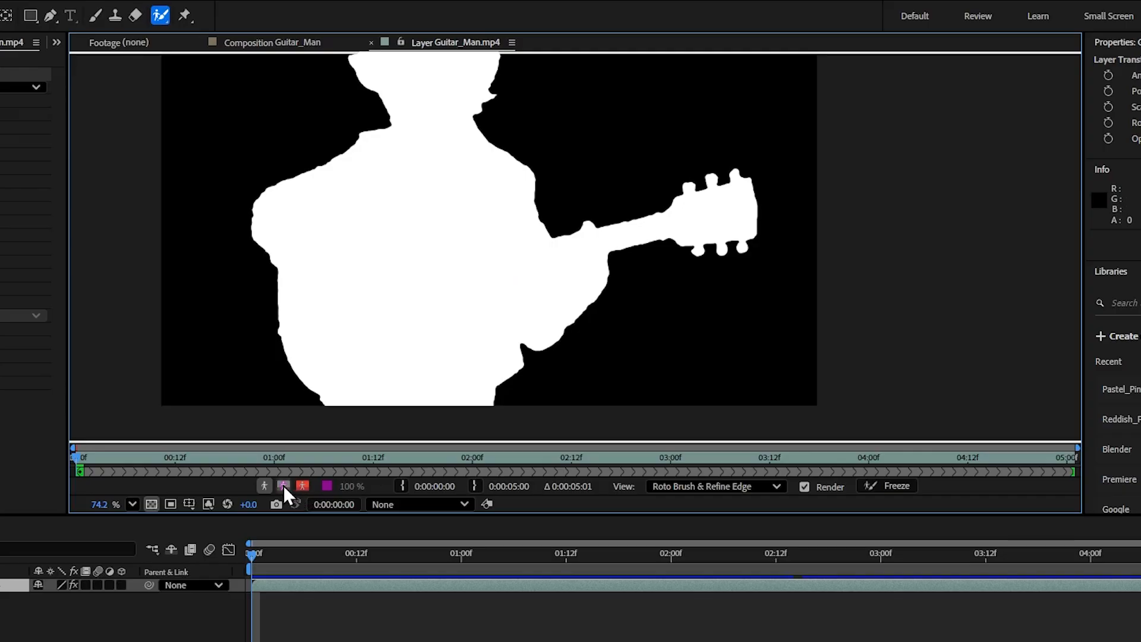
left_click(282, 486)
scroll(438, 224, "down", 1)
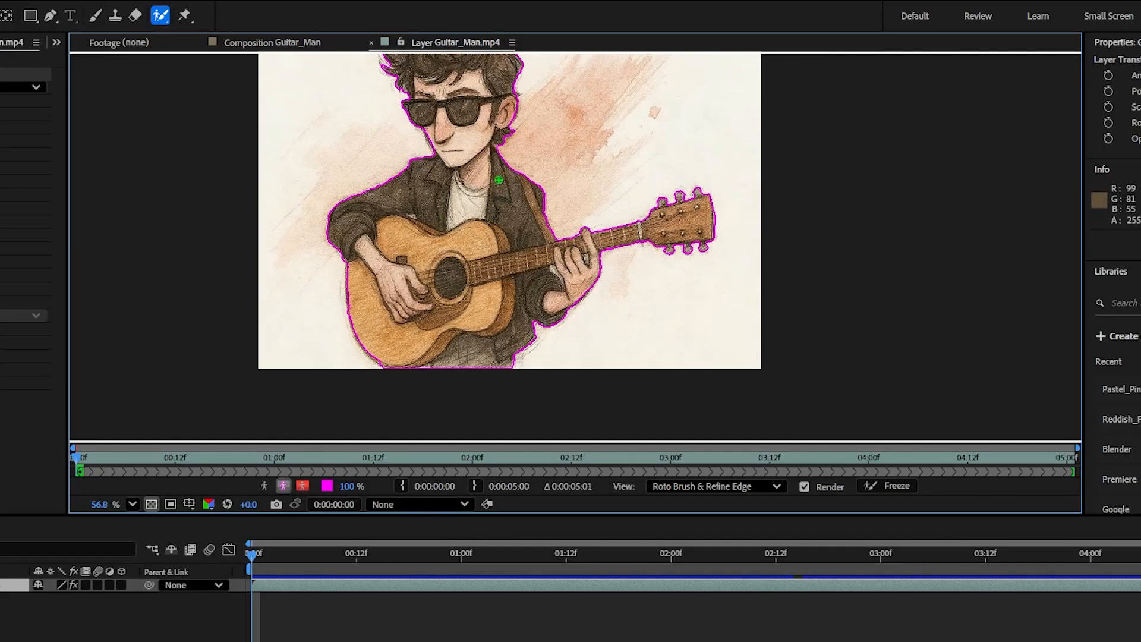
Step: Confirm the Roto Brush segmentation uses Version 3.0
key("space")
left_click_drag(505, 173, 492, 209)
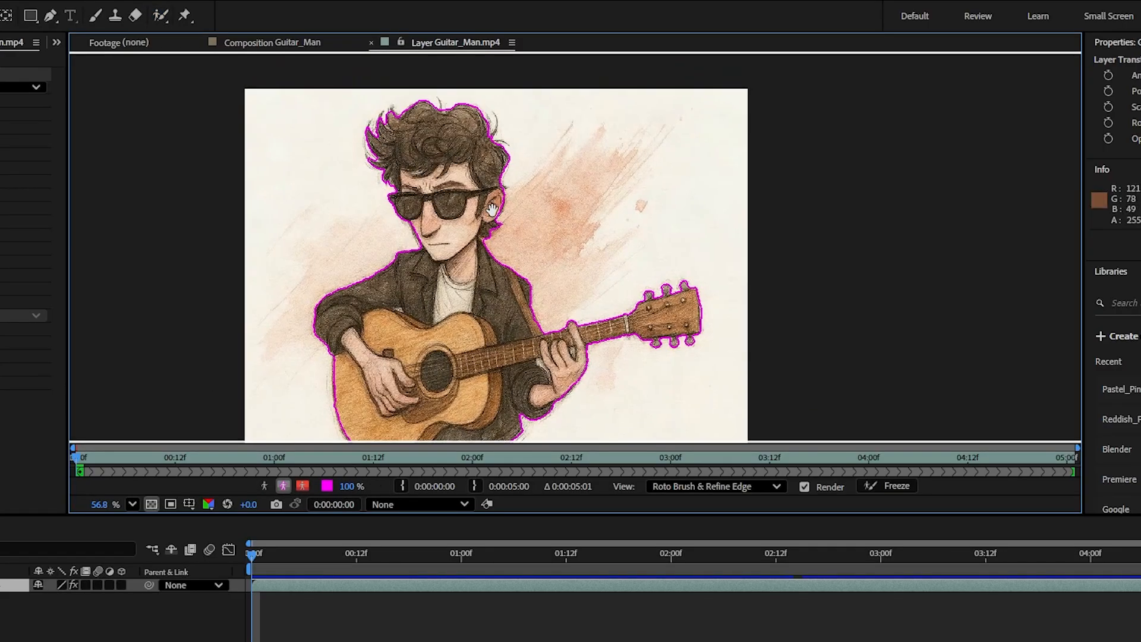
scroll(446, 241, "up", 2)
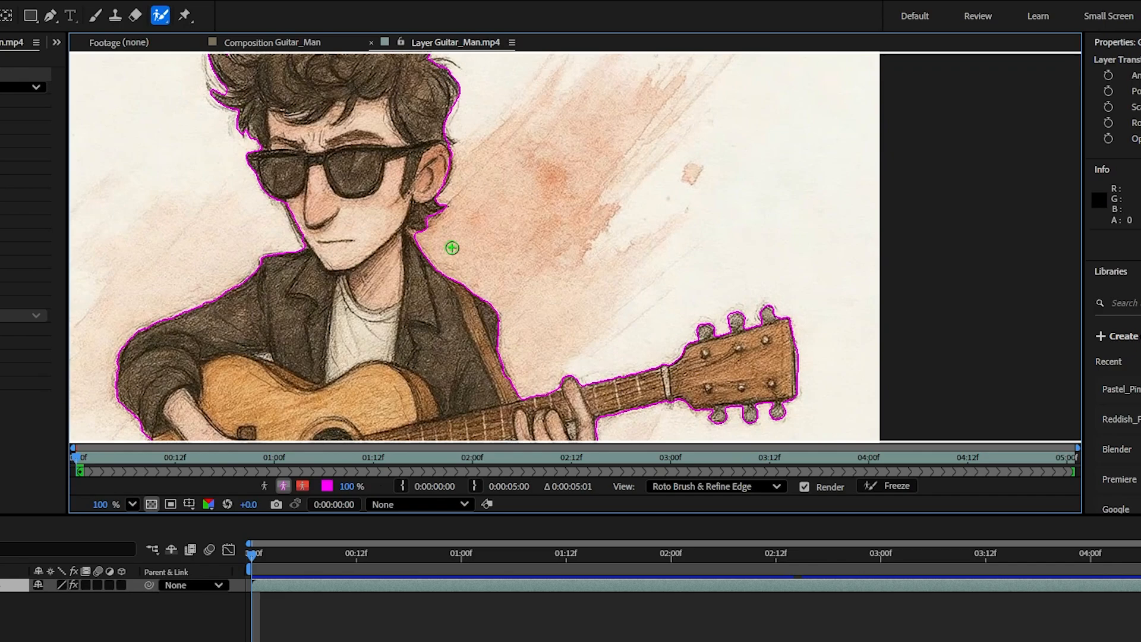
scroll(578, 254, "down", 1)
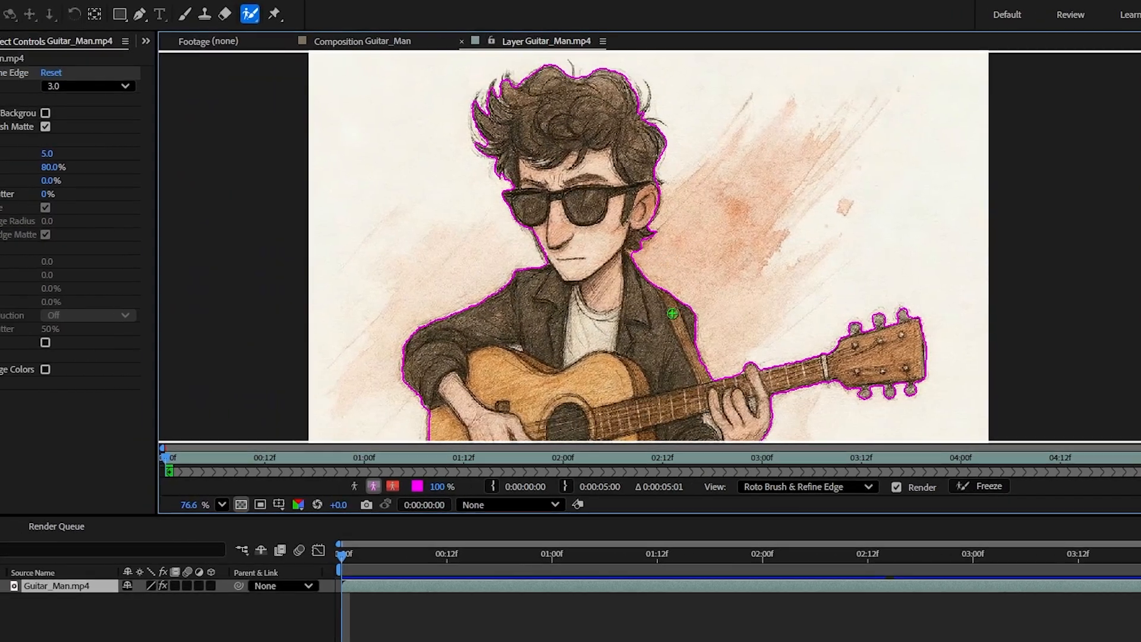
key("space")
mouse_move(664, 320)
left_mouse_down()
mouse_move(666, 286)
mouse_move(655, 309)
left_mouse_up()
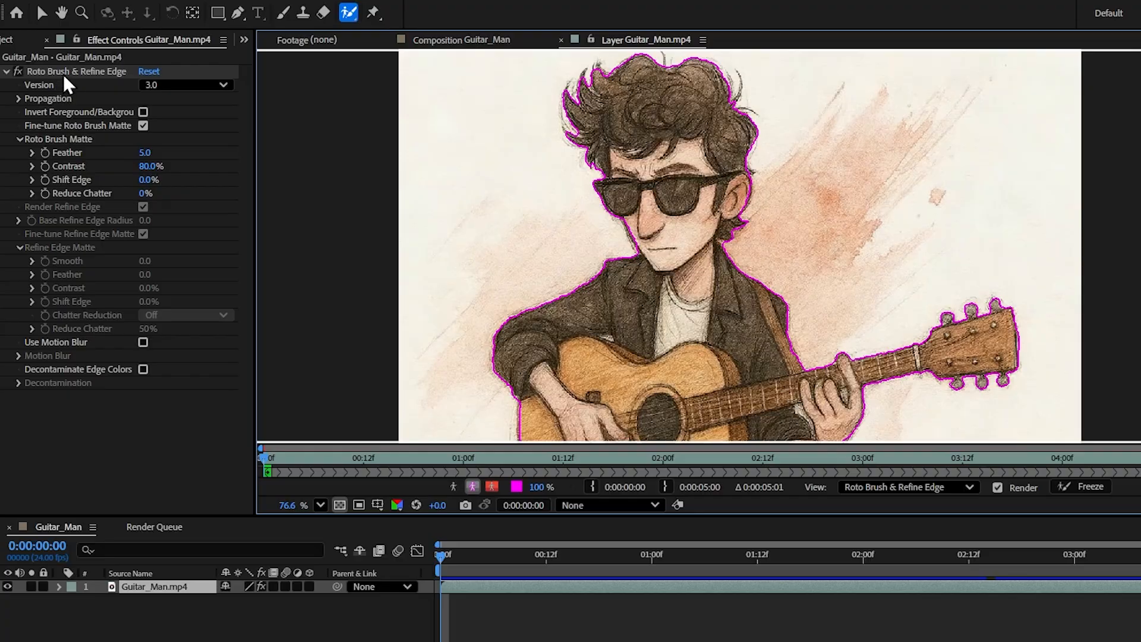
left_click(175, 85)
left_click(186, 142)
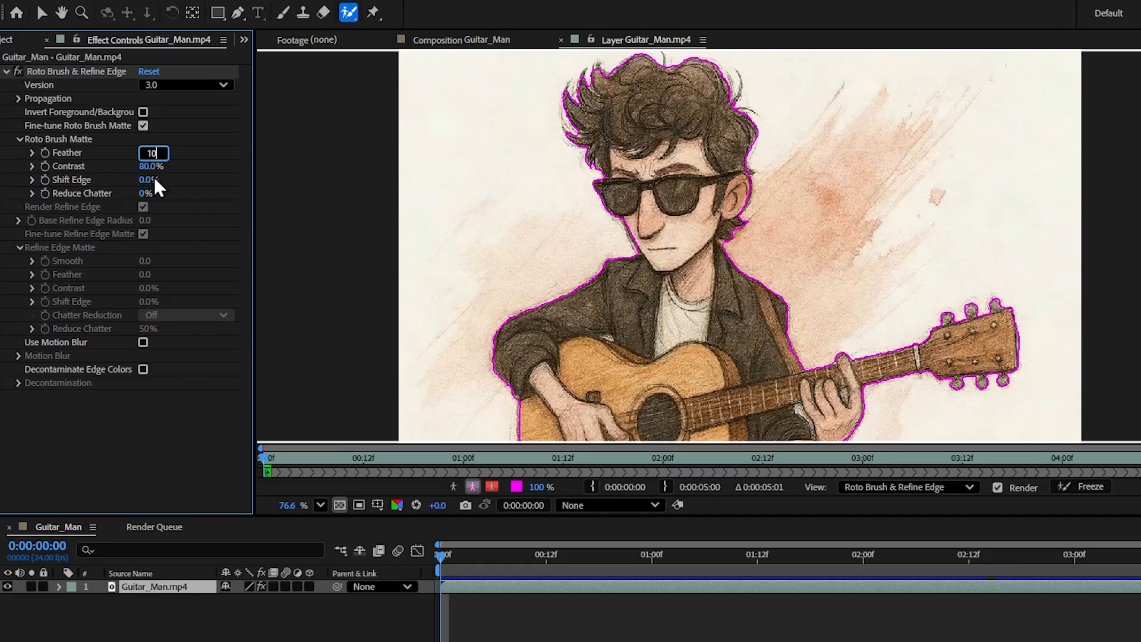
Step: Set Feather to 10, Shift Edge to 0% and Reduce Chatter to 0%, then step through the first frames
left_click(145, 179)
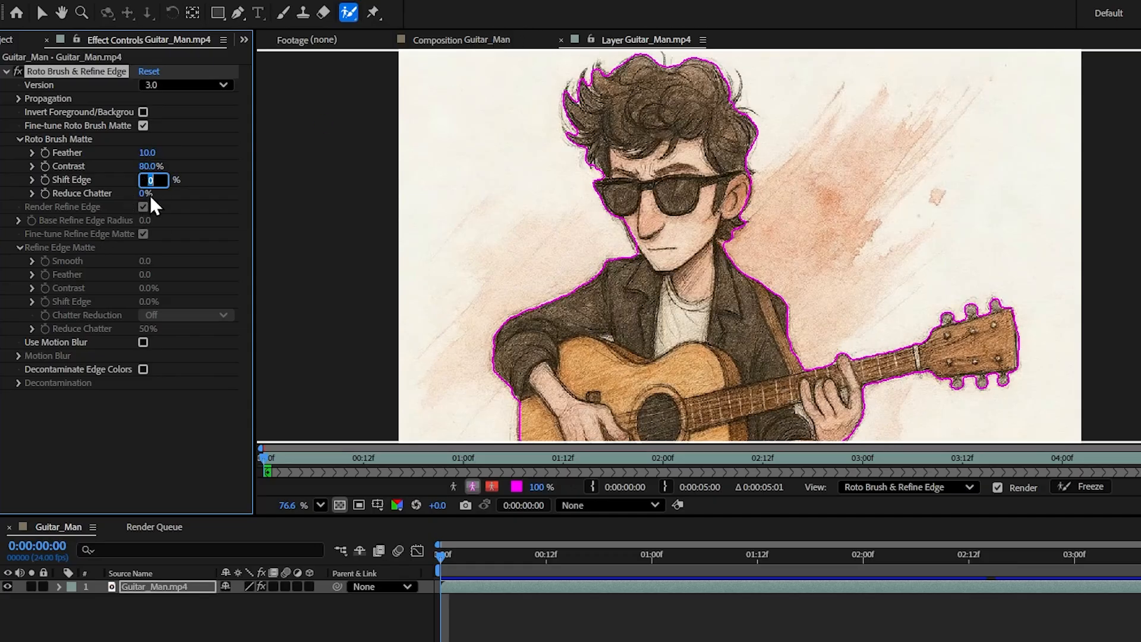
left_click(149, 195)
mouse_move(444, 559)
left_mouse_down()
mouse_move(459, 562)
mouse_move(437, 561)
left_mouse_up()
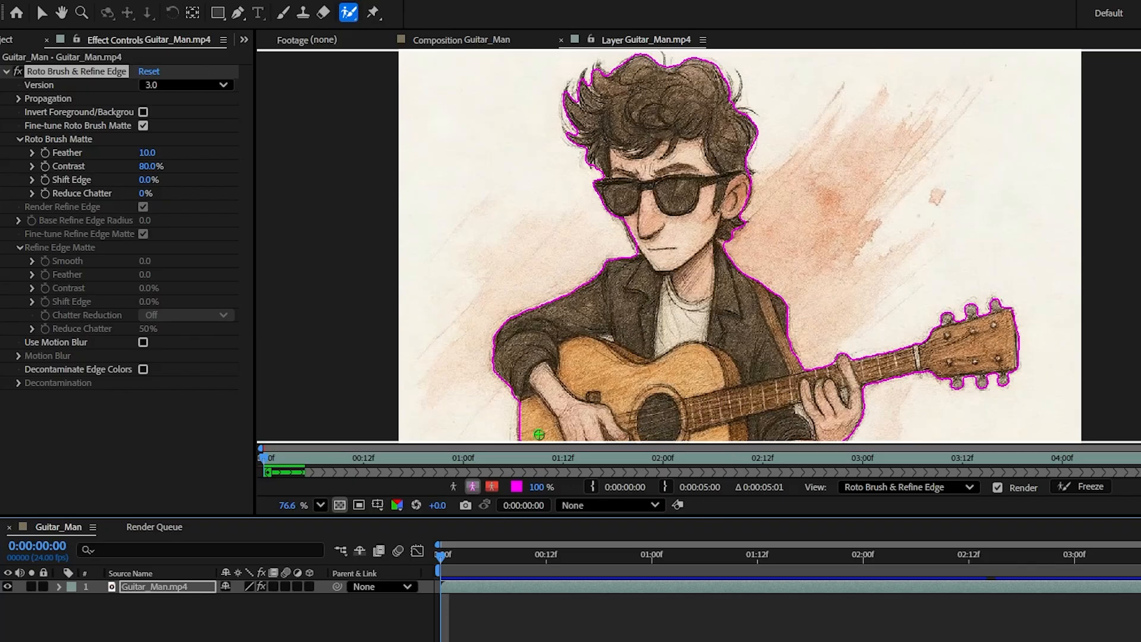
Step: Zoom out and reposition the Layer viewer to frame the guitarist for propagation
scroll(694, 277, "down", 2)
left_click_drag(780, 405, 749, 368)
scroll(748, 364, "down", 1)
key("space")
left_click_drag(732, 302, 734, 319)
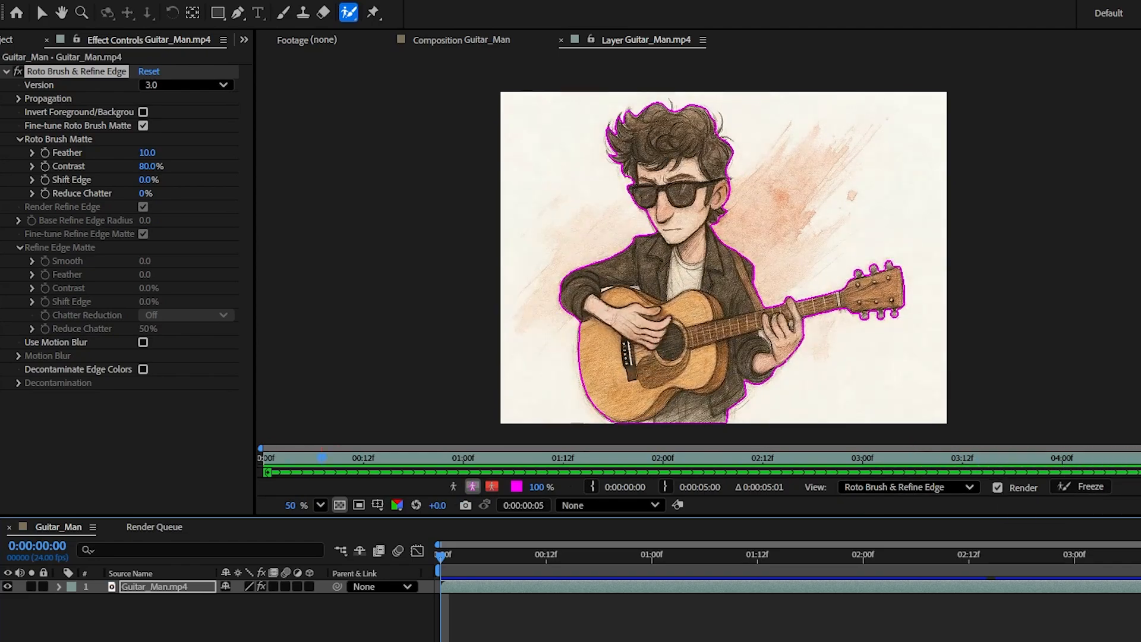
Step: Stop propagation at 0:00:01:23 and preview the cut-out animation in the Guitar_Man composition
key("space")
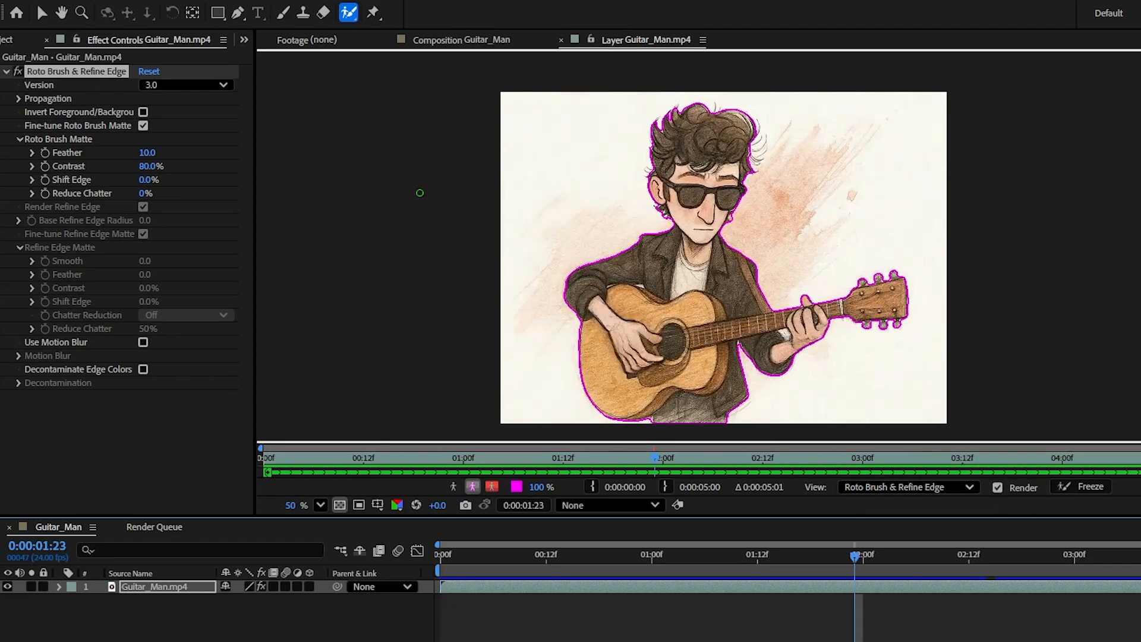
left_click(456, 39)
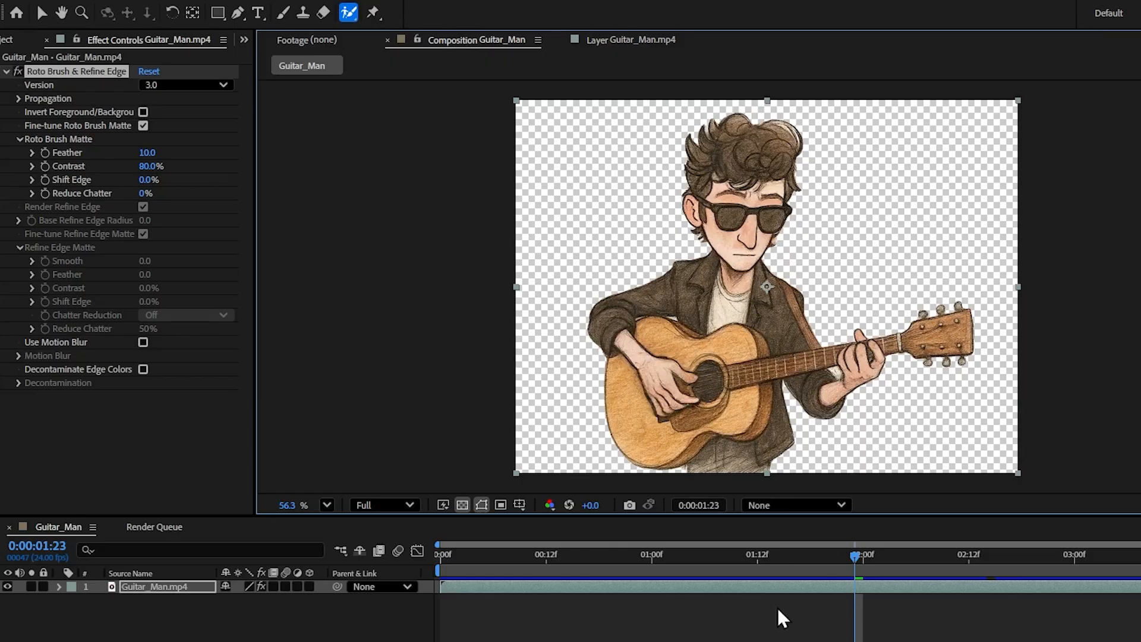
key("space")
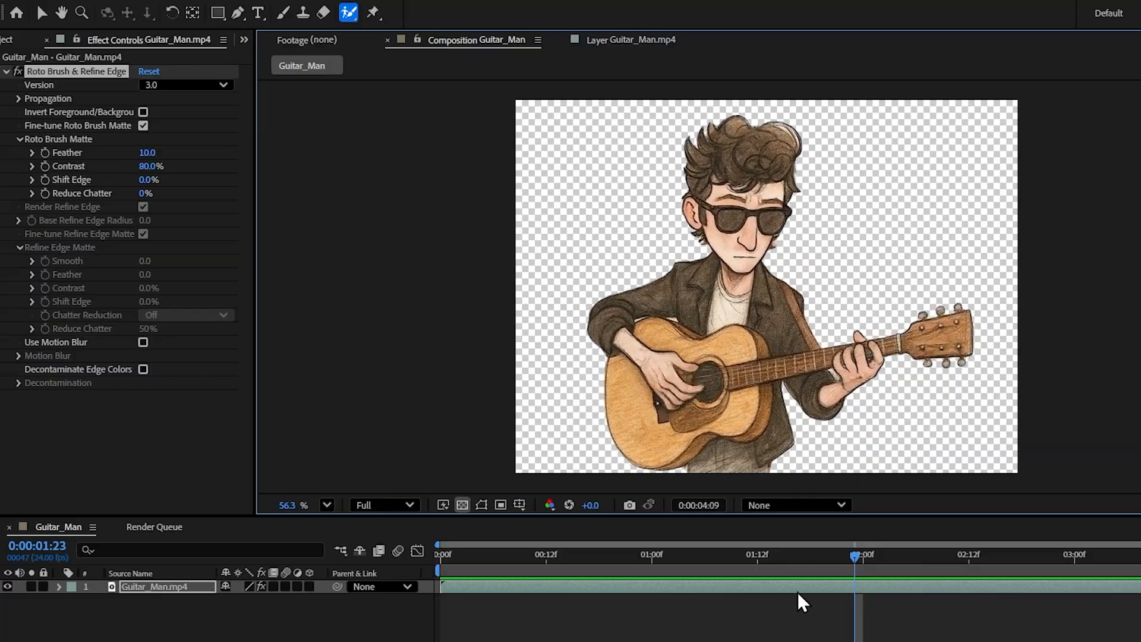
key("space")
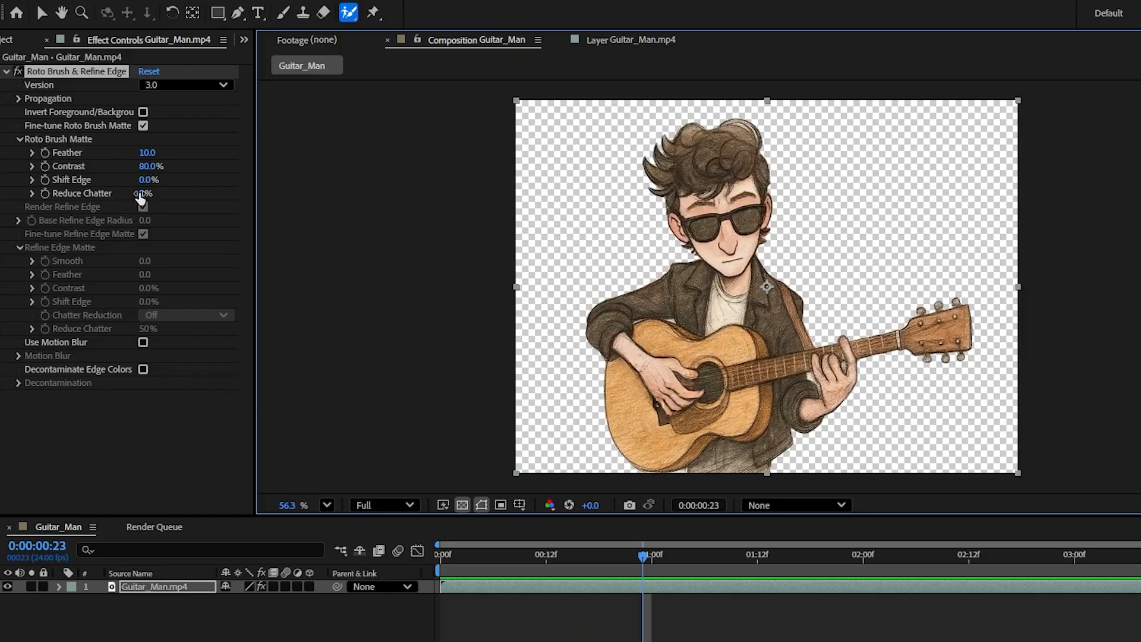
Step: Set Reduce Chatter to 30%, scrubbing the roto layer to check the outline
left_click_drag(143, 193, 161, 189)
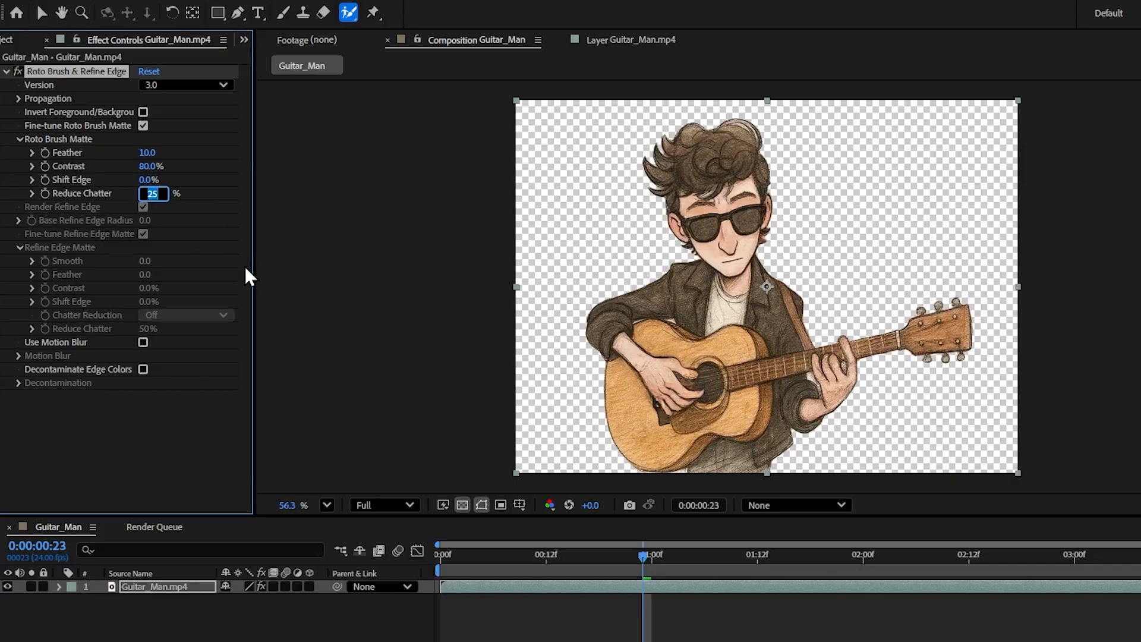
left_click(331, 229)
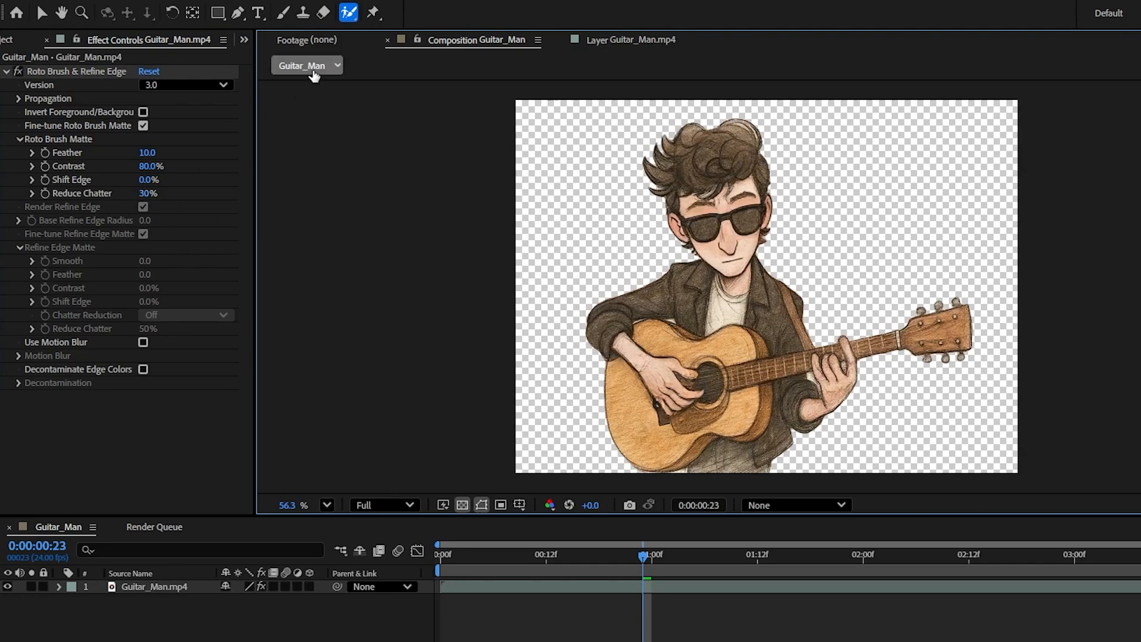
left_click(630, 39)
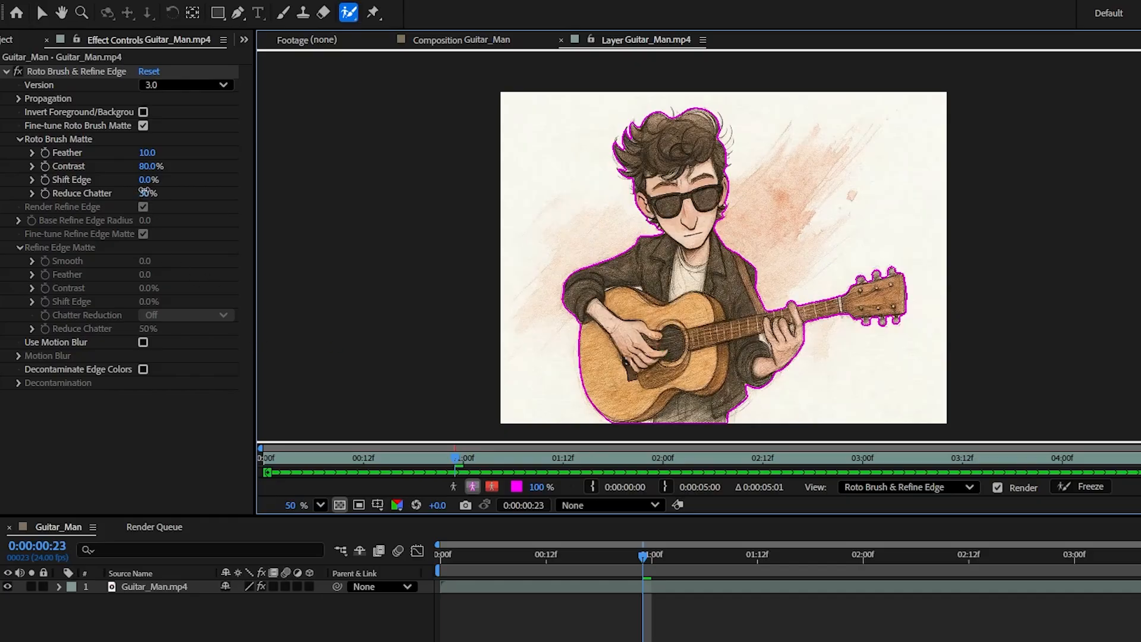
left_click_drag(144, 192, 202, 194)
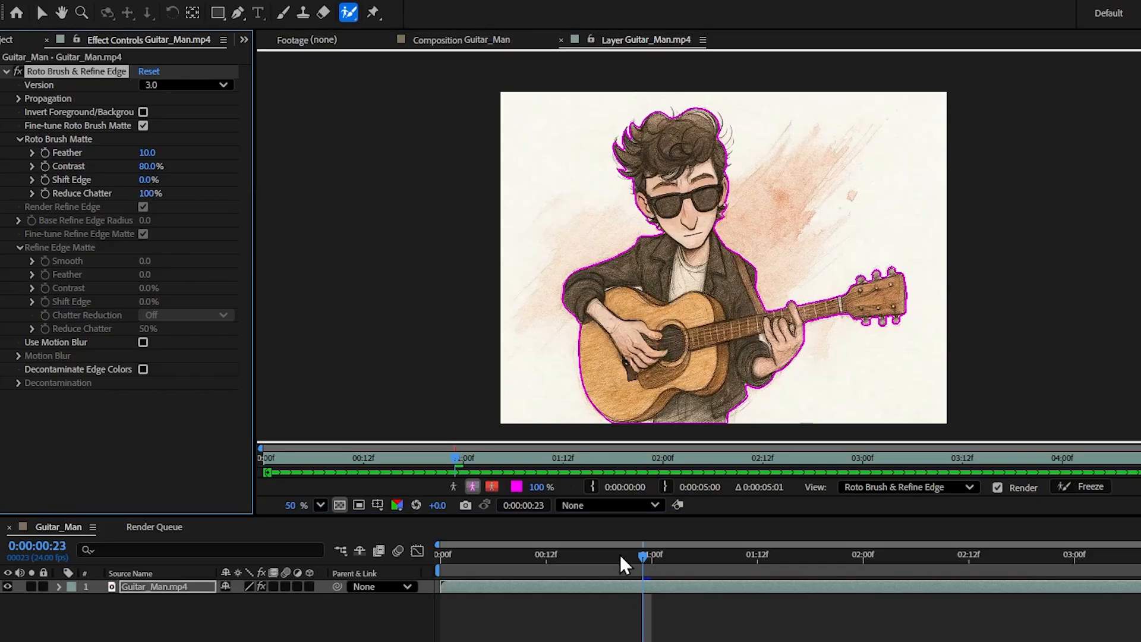
left_click_drag(621, 556, 652, 641)
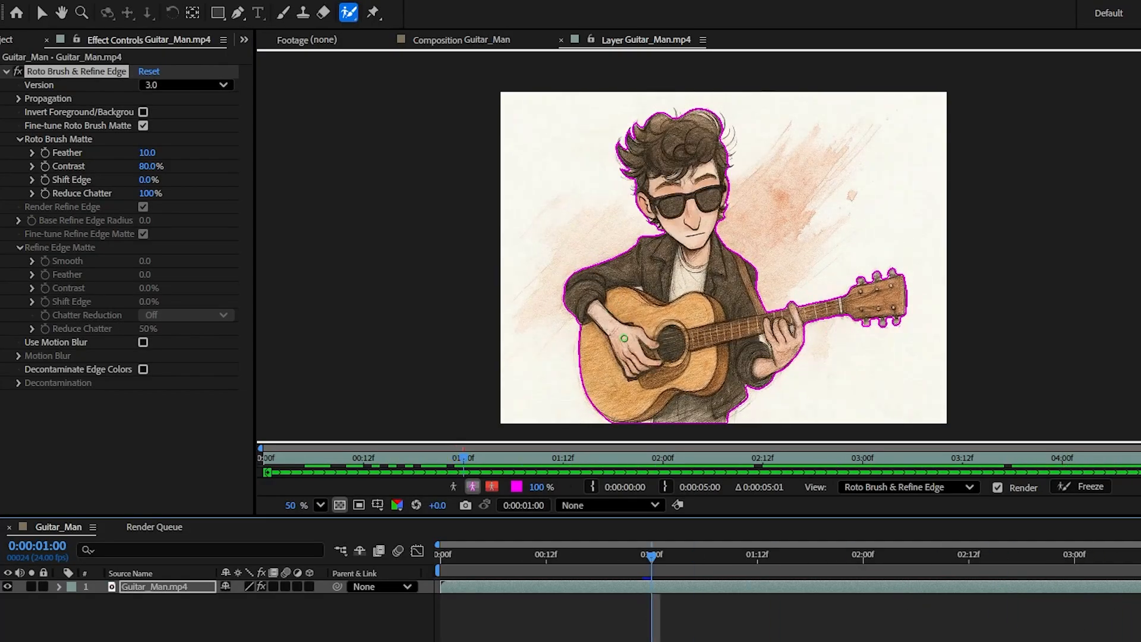
left_click(152, 193)
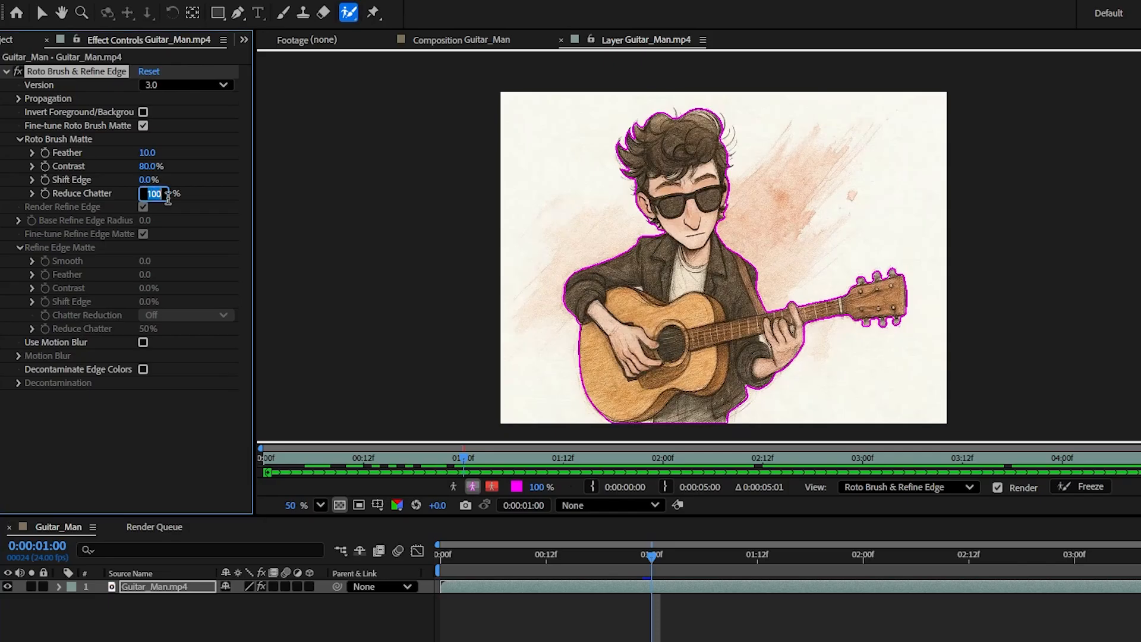
type("30")
left_click(583, 555)
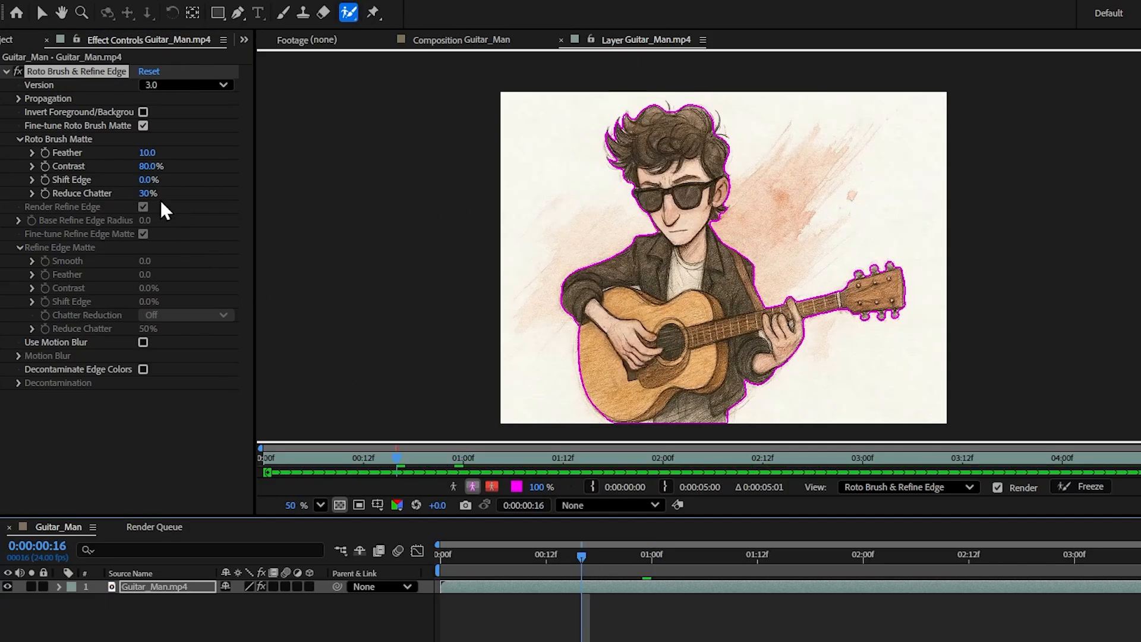
Step: Raise Shift Edge to 68.0%, scrub the composition to review it, then return to the roto layer
left_click(477, 42)
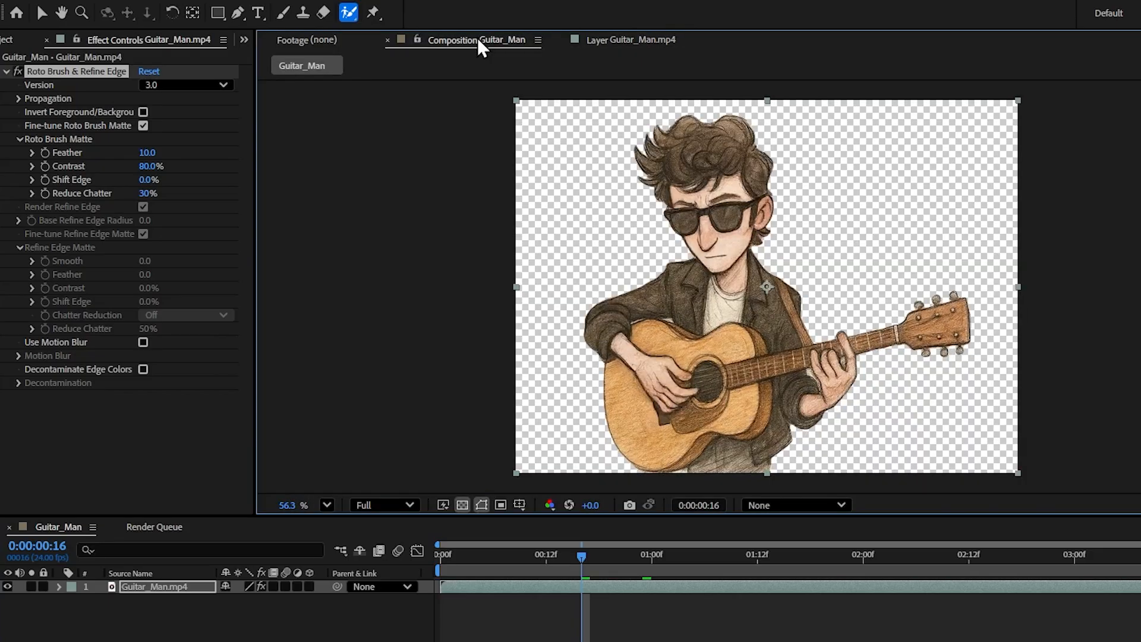
left_click_drag(145, 182, 249, 182)
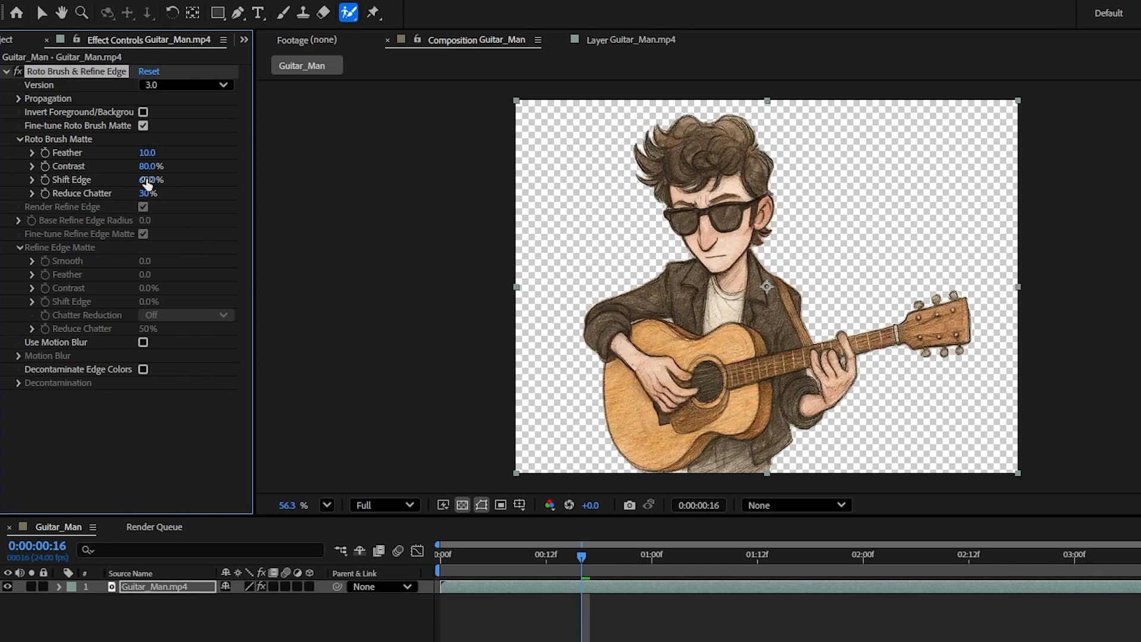
mouse_move(151, 184)
left_mouse_down()
mouse_move(177, 179)
mouse_move(161, 183)
left_mouse_up()
left_click_drag(572, 556, 706, 629)
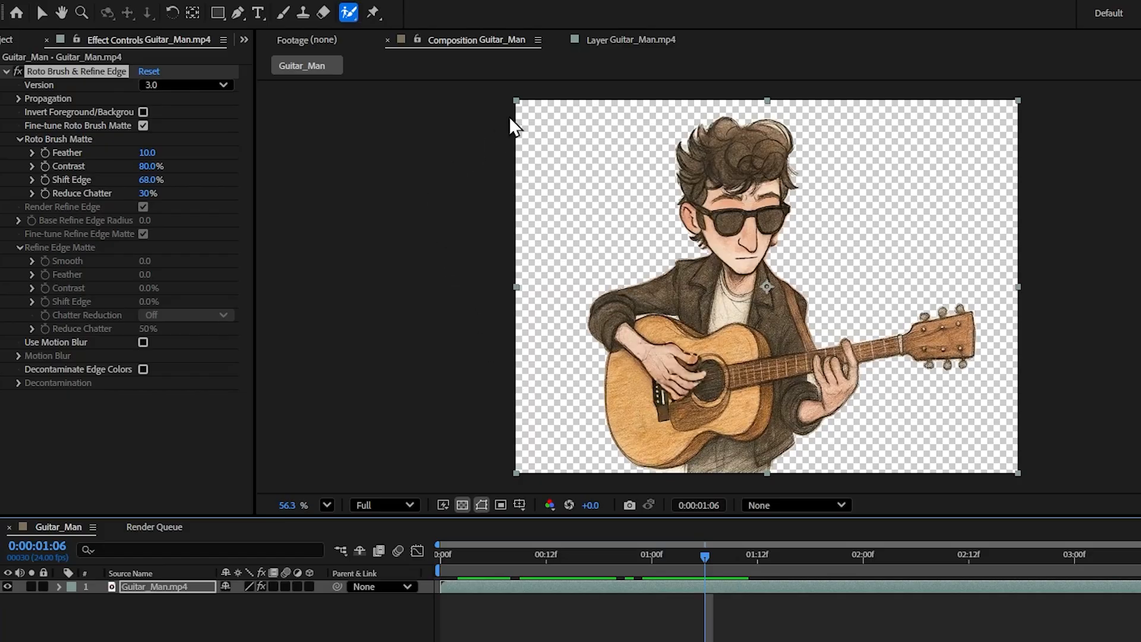
left_click(621, 45)
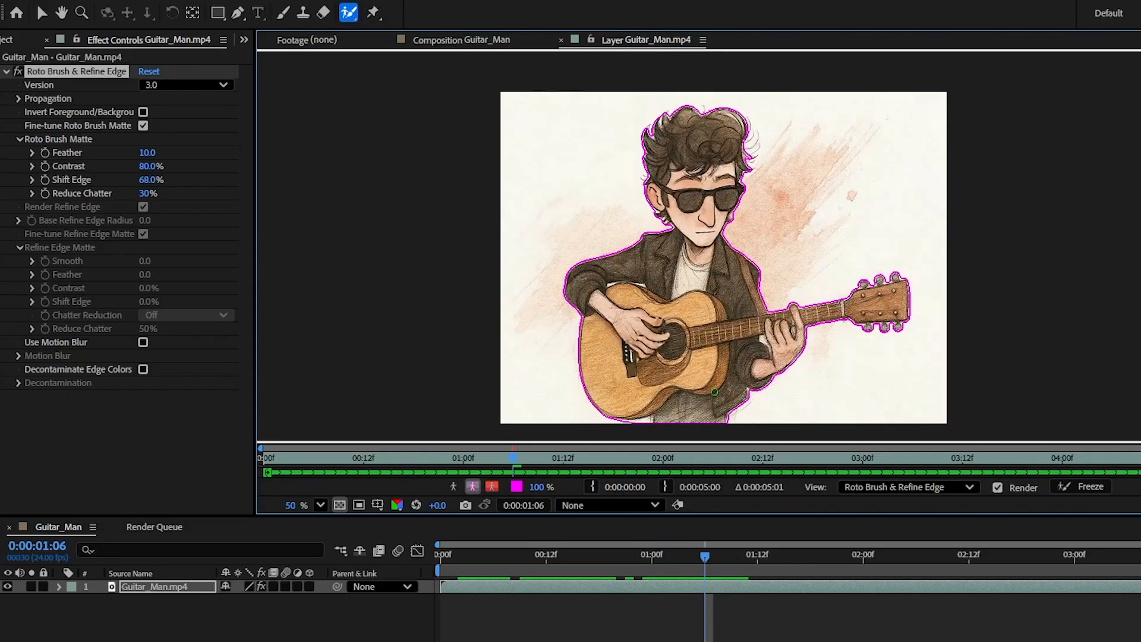
Step: Check the Roto Brush and Refine Edge brush choices and frame the man's head
left_click(347, 12)
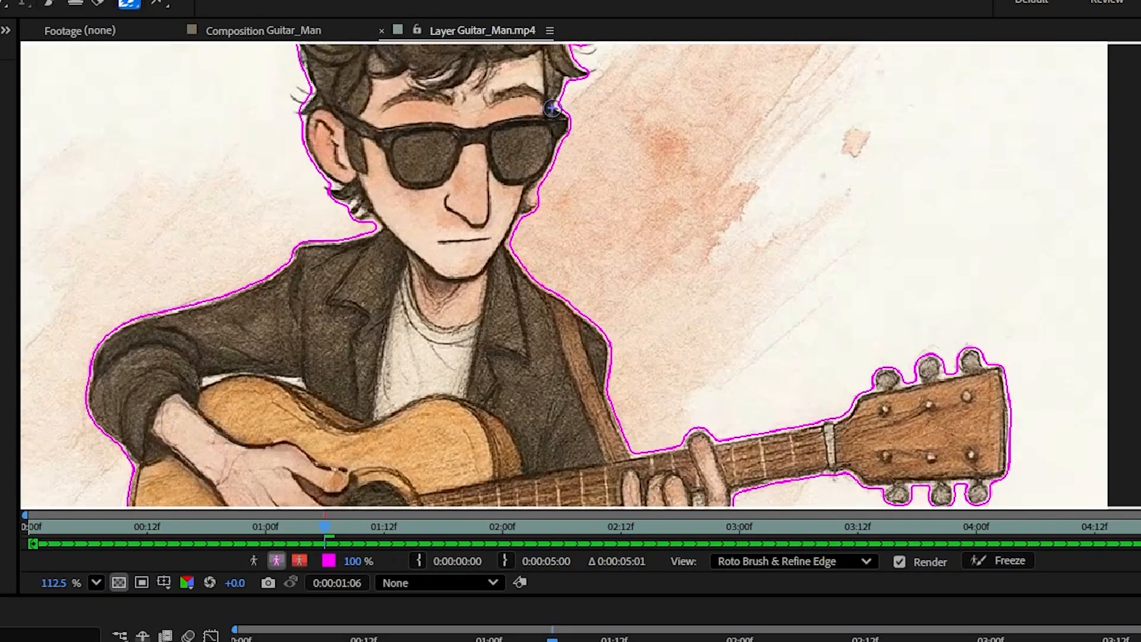
left_click_drag(548, 107, 529, 357)
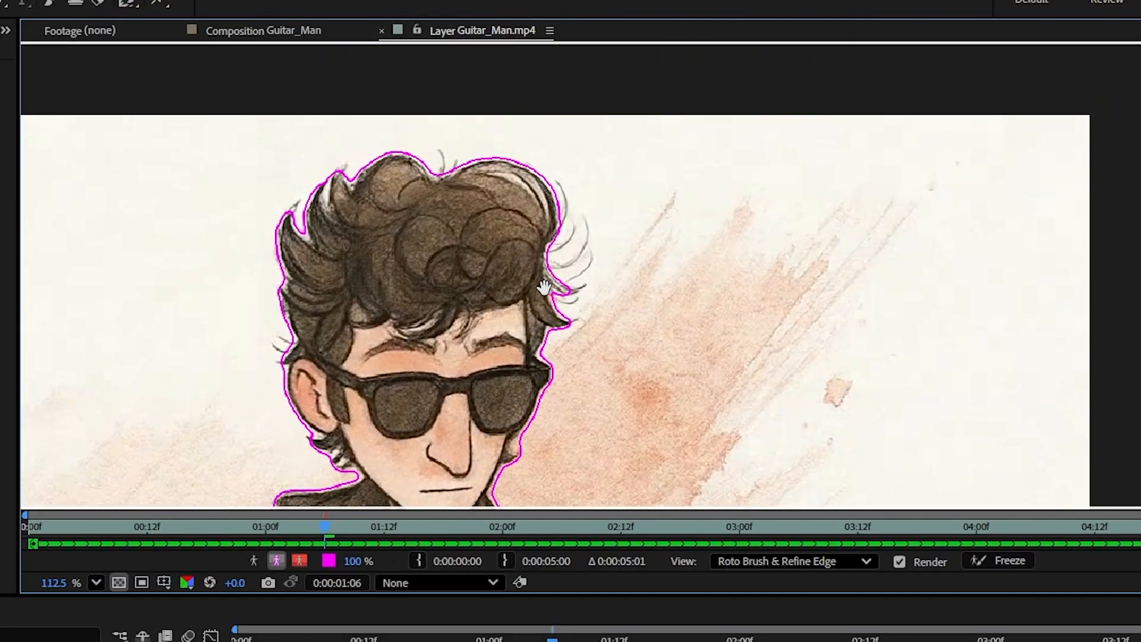
left_click_drag(544, 287, 519, 288)
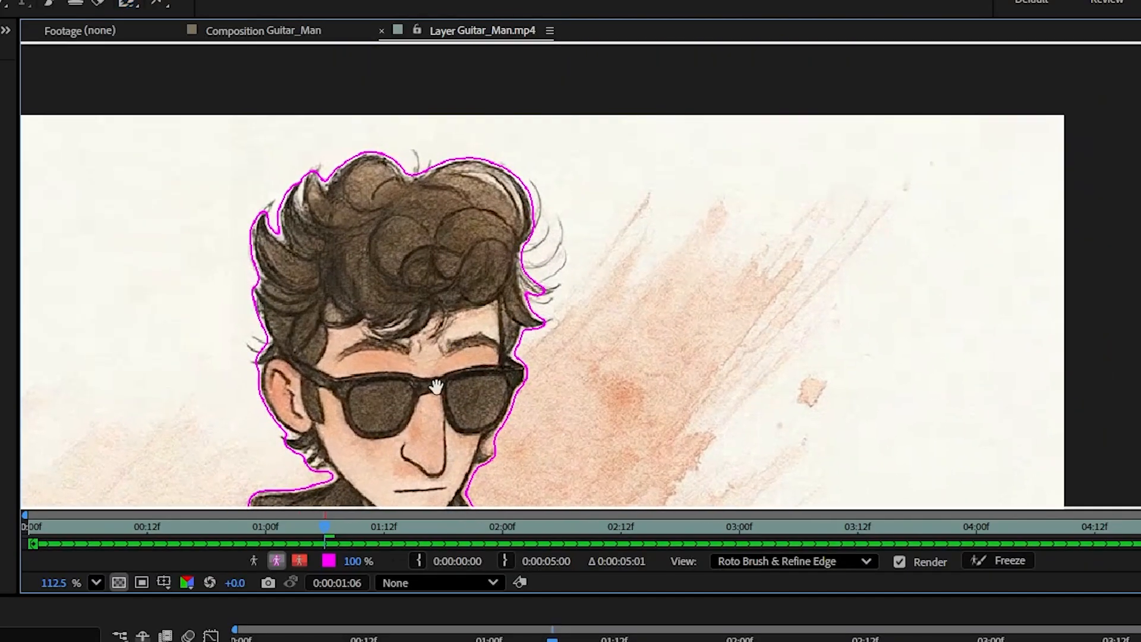
left_click_drag(437, 387, 463, 274)
left_click_drag(381, 426, 447, 102)
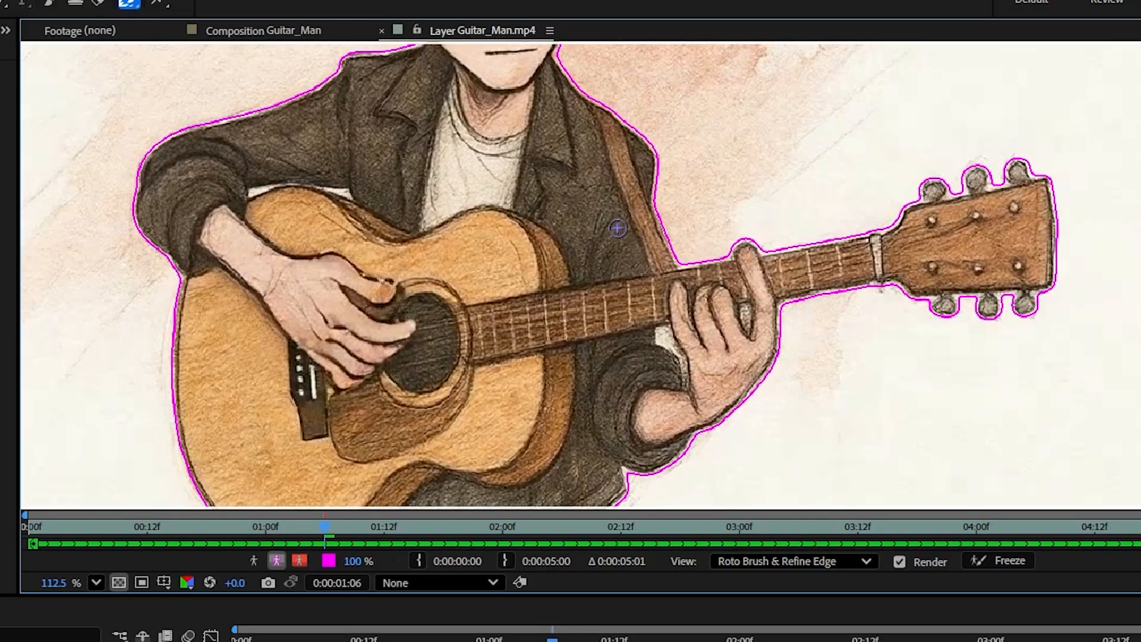
left_click_drag(516, 125, 503, 341)
left_click_drag(506, 200, 479, 379)
left_click_drag(503, 250, 459, 255)
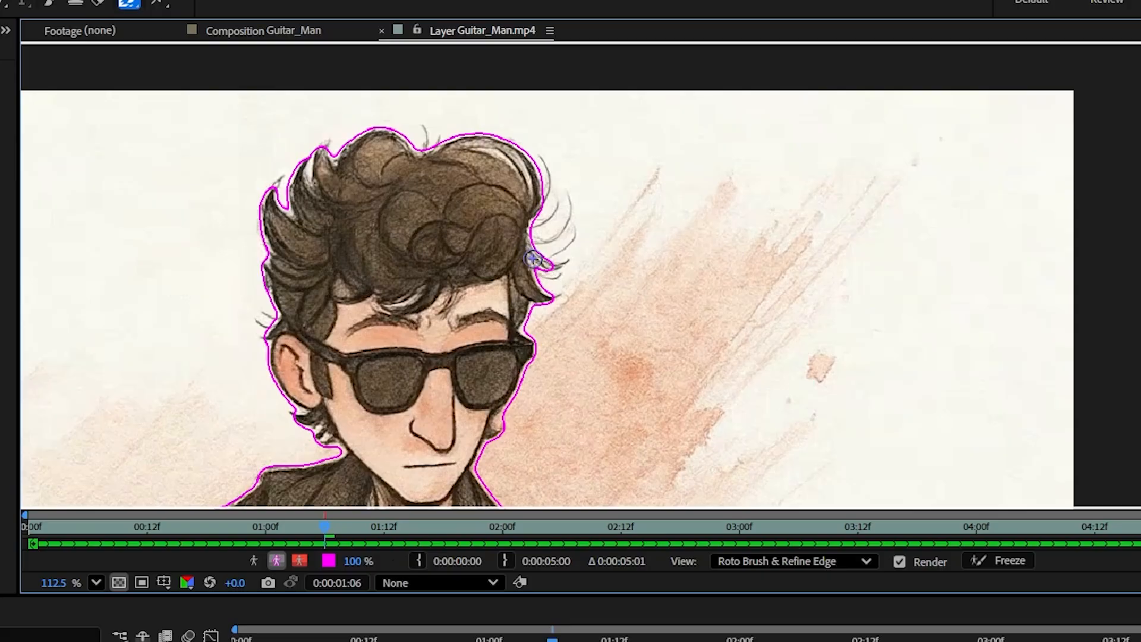
Step: Add the wispy right hair, its right edge, the top dip and lower-left edge to the matte
mouse_move(542, 259)
left_mouse_down()
mouse_move(566, 262)
mouse_move(570, 243)
mouse_move(545, 222)
mouse_move(564, 204)
mouse_move(542, 196)
left_mouse_up()
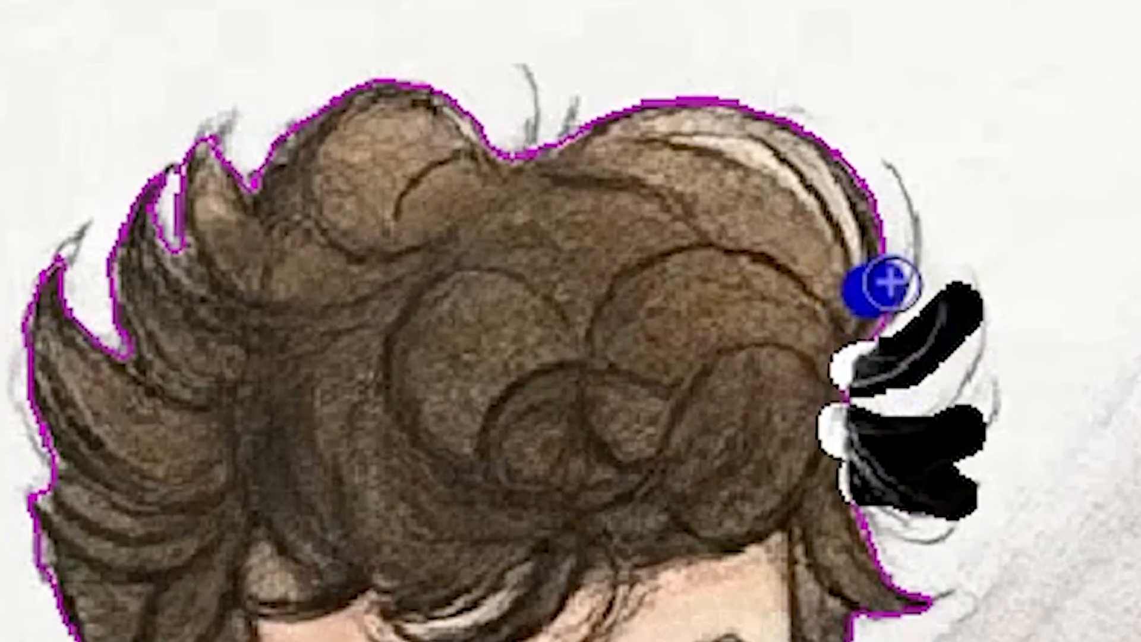
left_click_drag(891, 281, 907, 179)
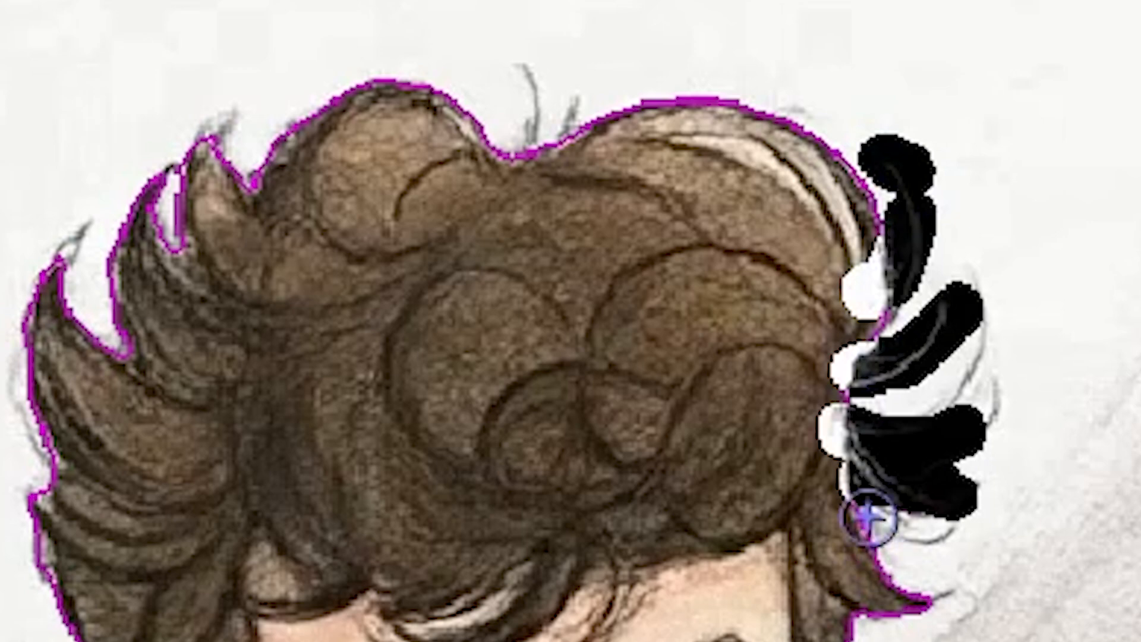
left_click_drag(538, 113, 526, 169)
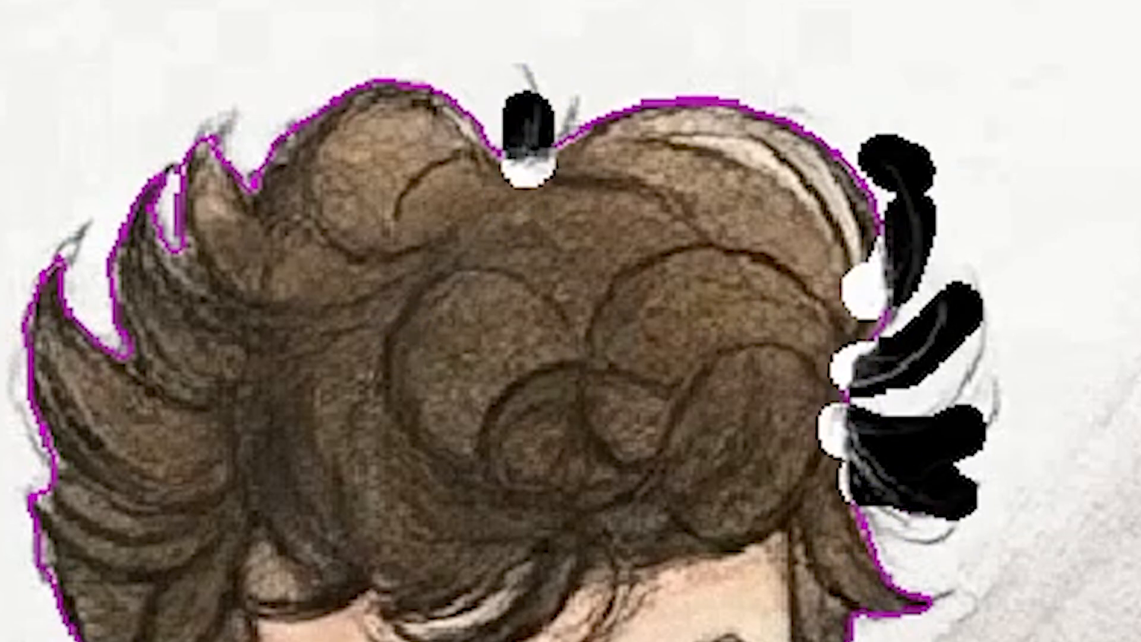
left_click_drag(46, 641, 87, 641)
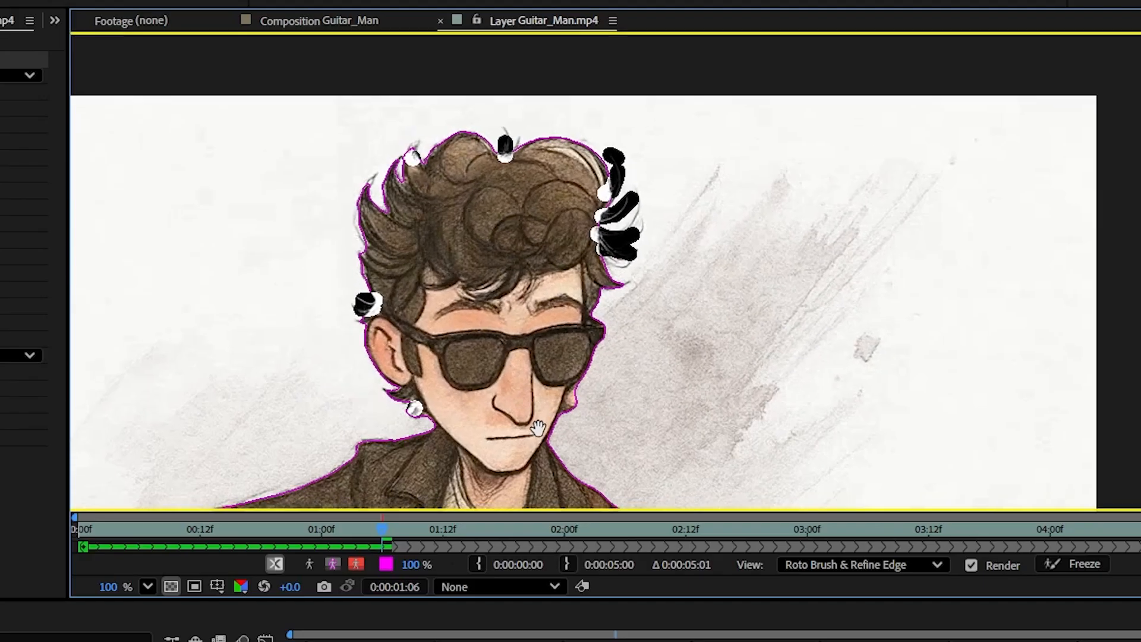
left_click_drag(538, 428, 520, 365)
Step: Refine the matte edge beside the ear, zoom out, and freeze propagation across all 122 frames
scroll(609, 388, "up", 2)
left_click(379, 418)
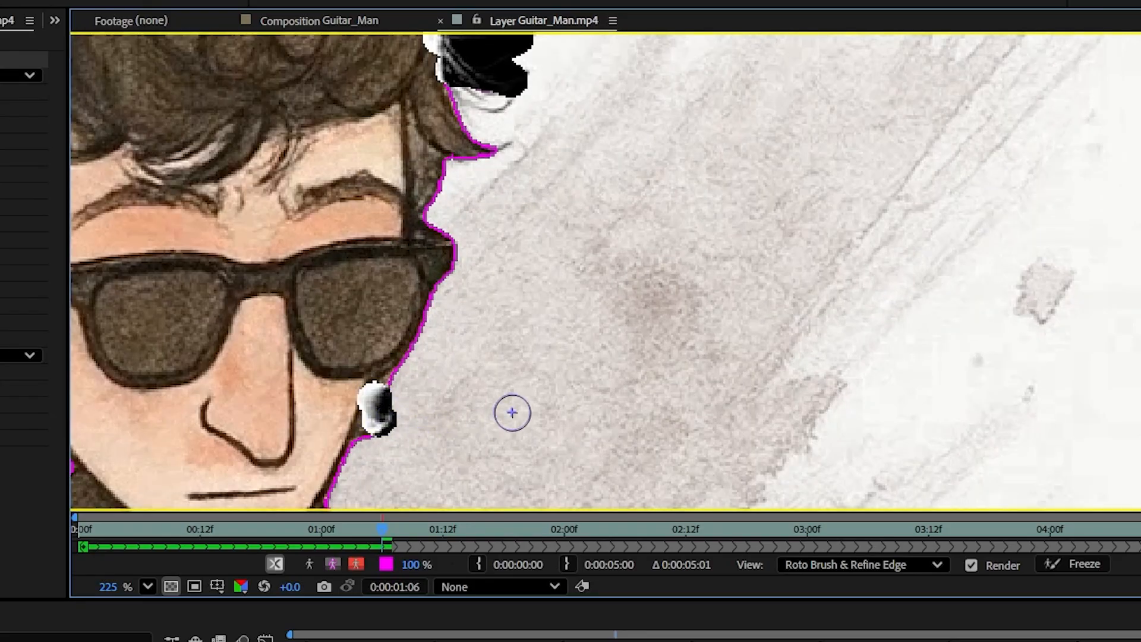
left_click_drag(466, 412, 684, 187)
scroll(684, 186, "down", 5)
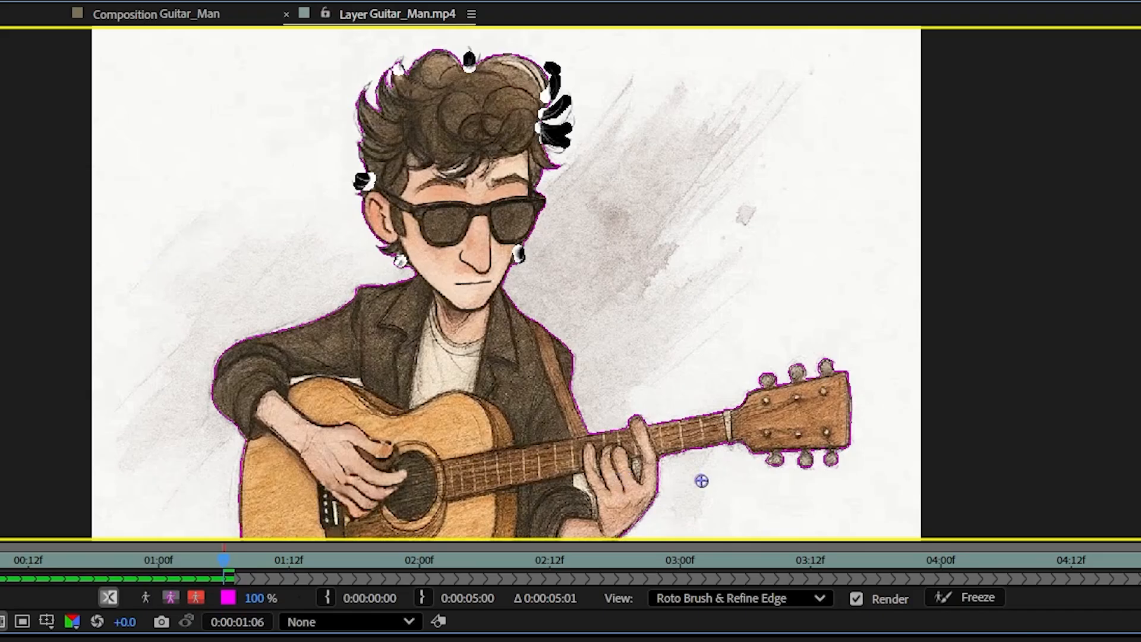
left_click(976, 601)
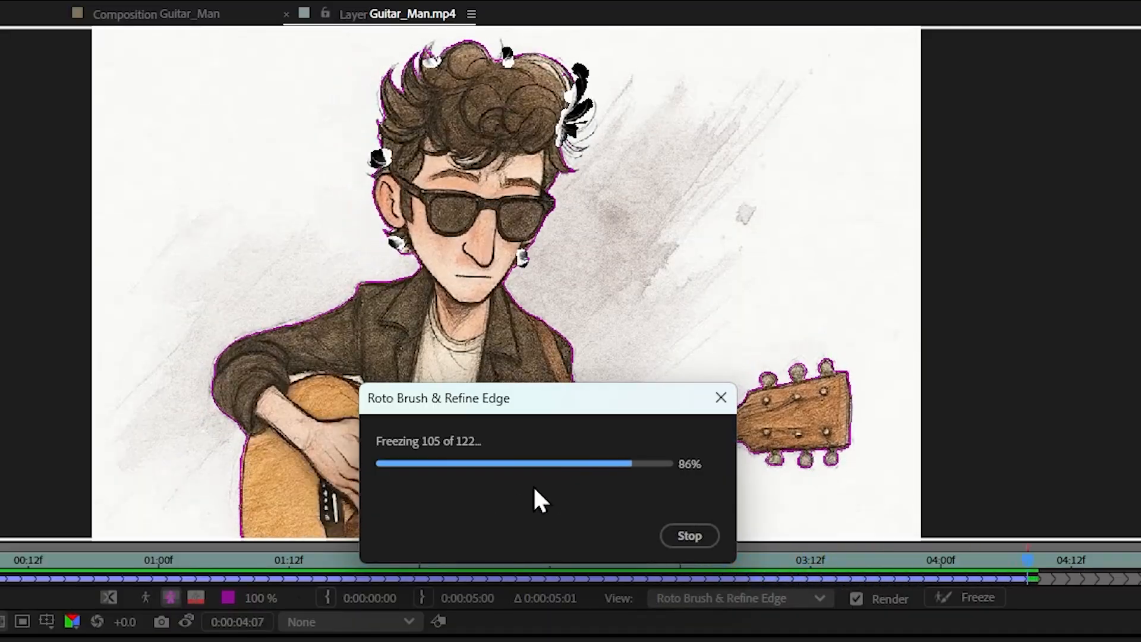
Step: Return to the Guitar_Man composition and preview the cut-out guitarist from the first frame
left_click(122, 18)
key("Home")
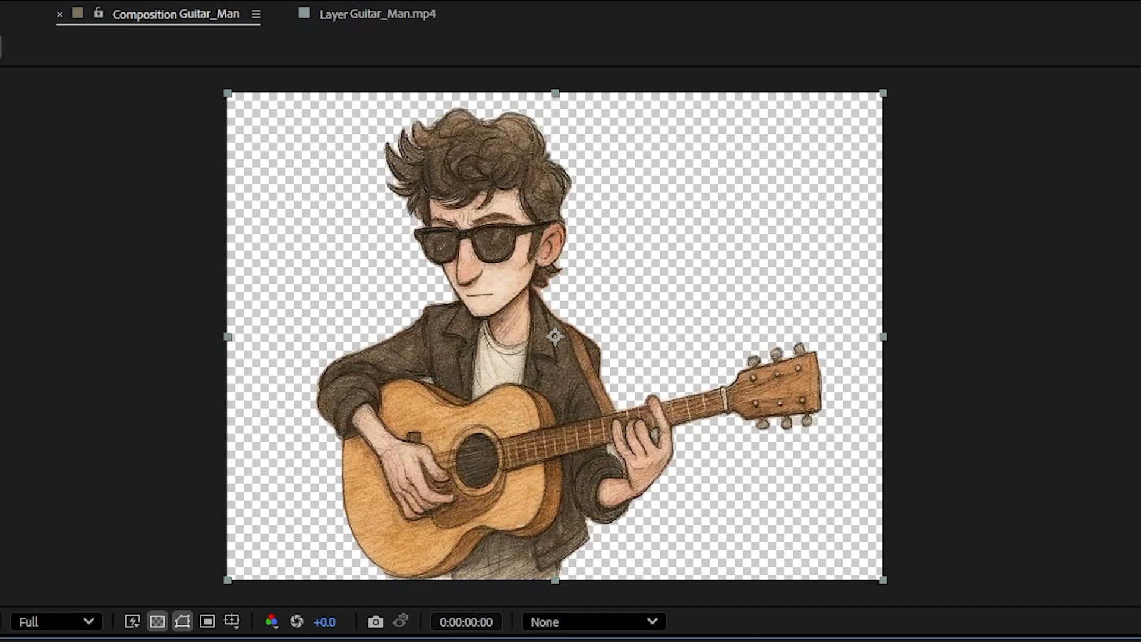
key("space")
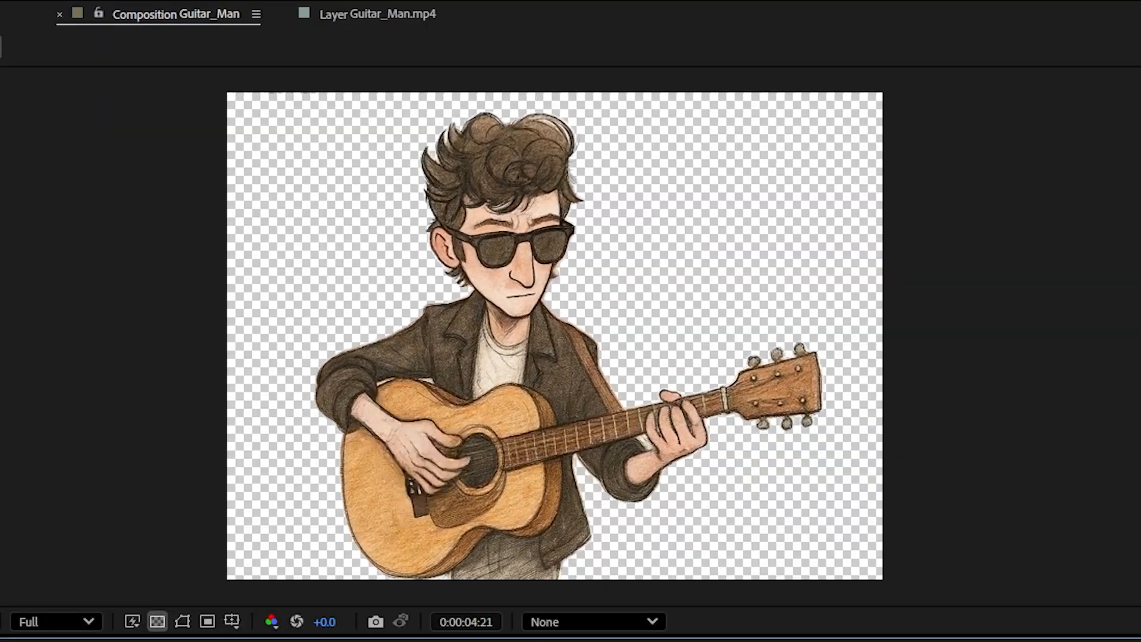
key("space")
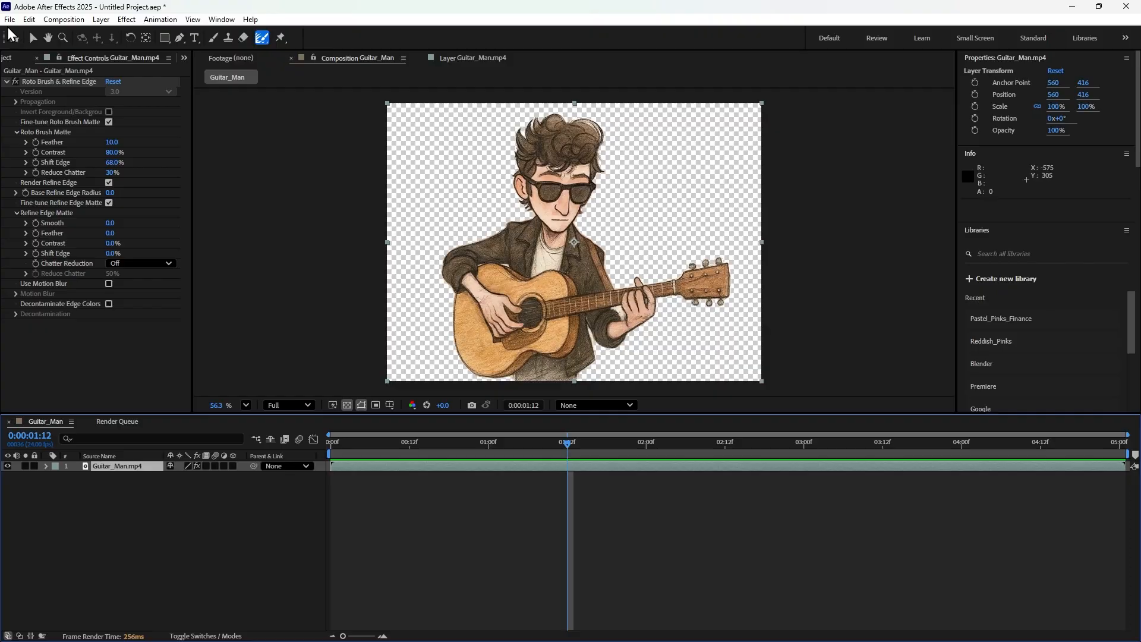
Step: Add the Guitar_Man composition to the Render Queue
left_click(10, 19)
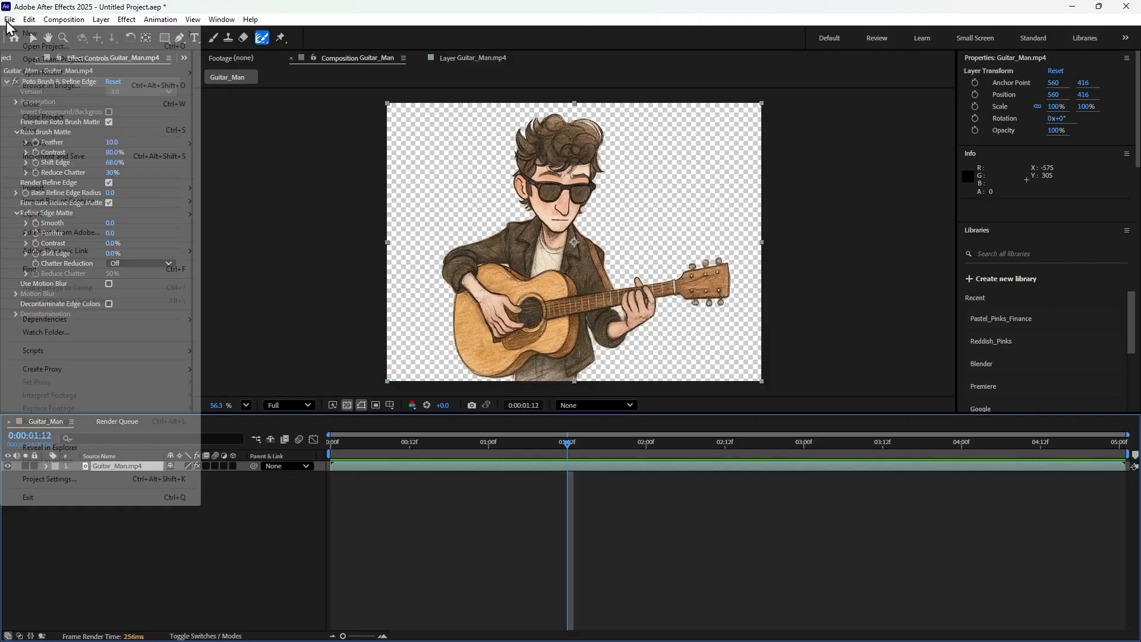
mouse_move(80, 218)
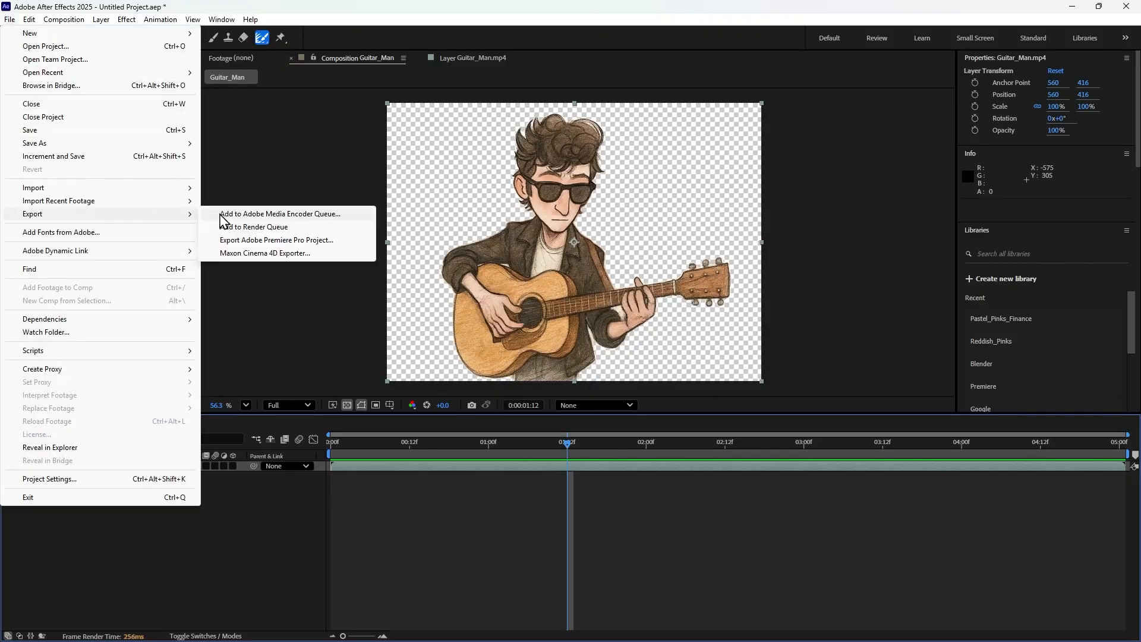
left_click(264, 228)
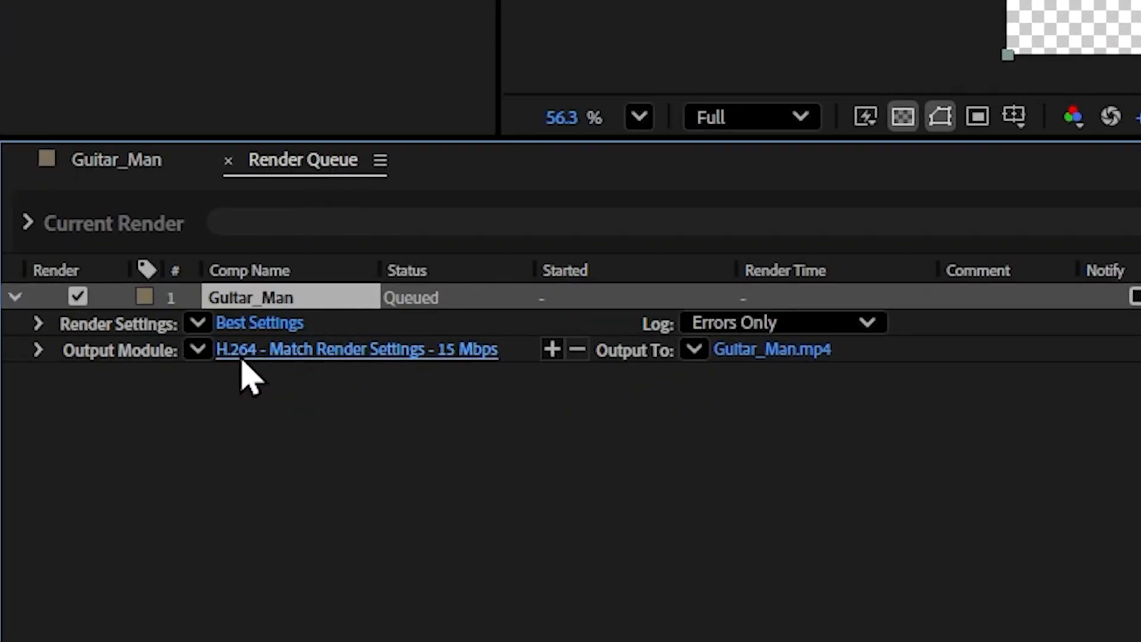
Step: Set the output module to QuickTime format with RGB + Alpha channels
left_click(308, 352)
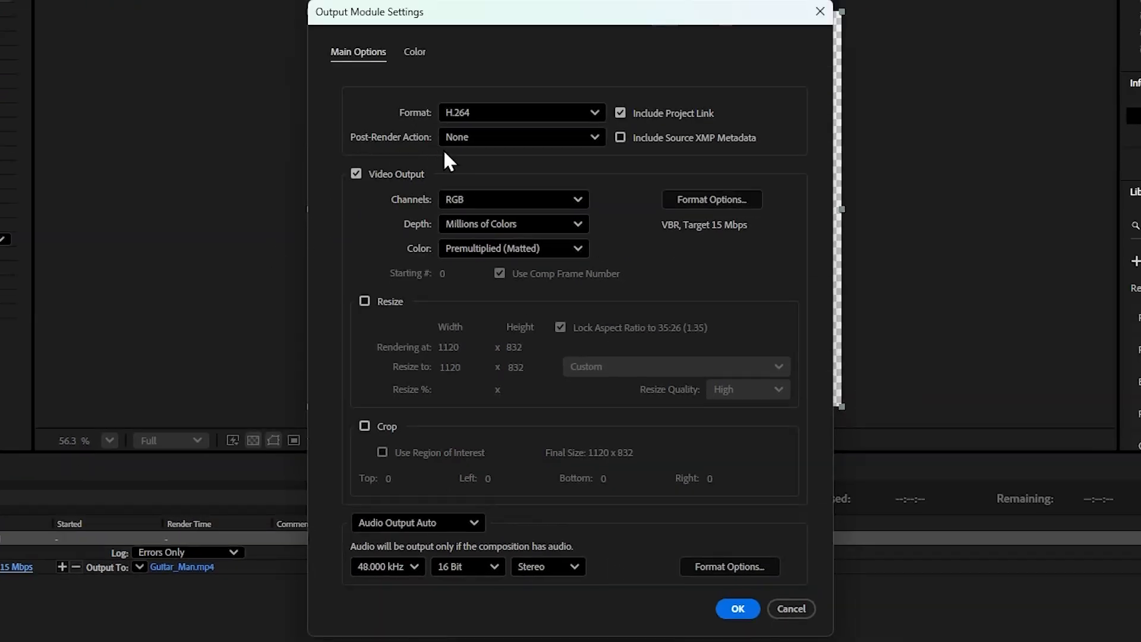
left_click(477, 122)
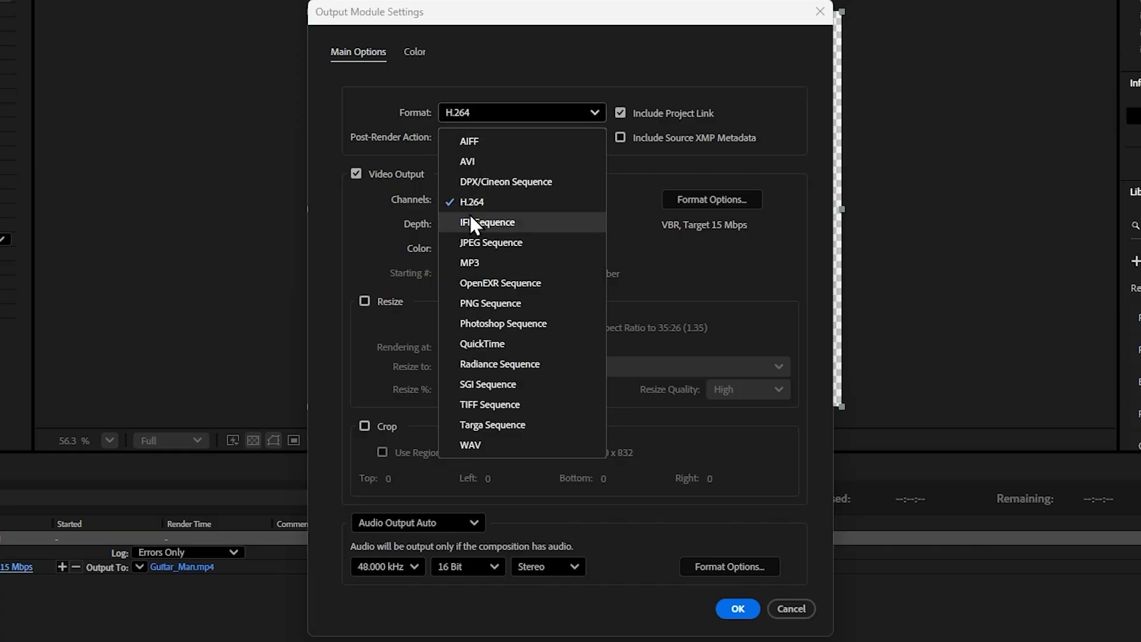
left_click(492, 344)
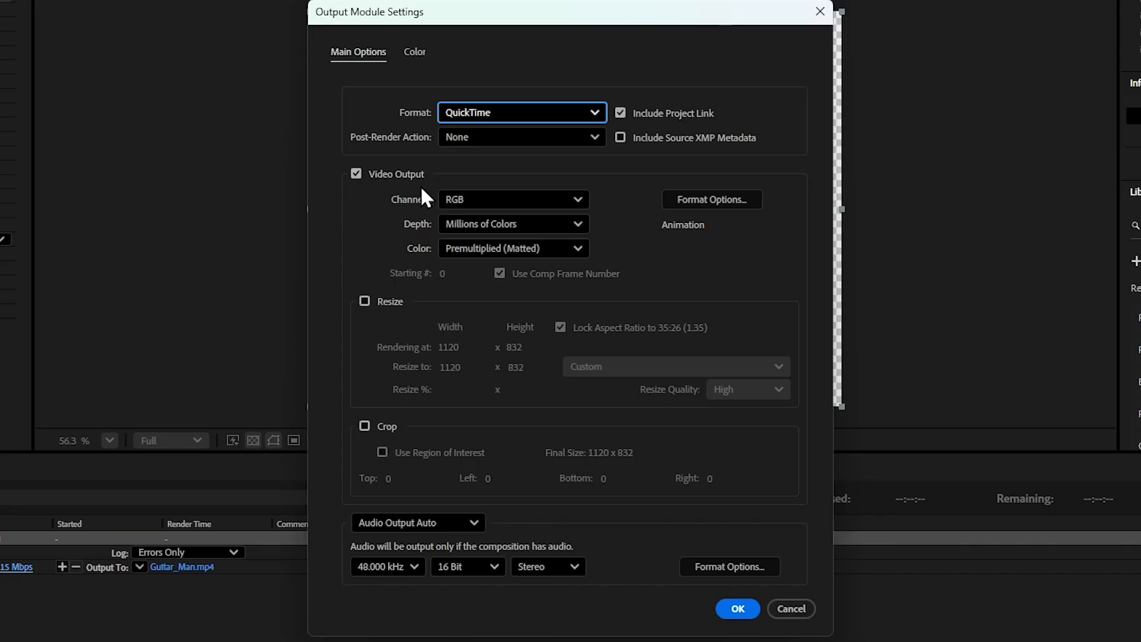
left_click(475, 200)
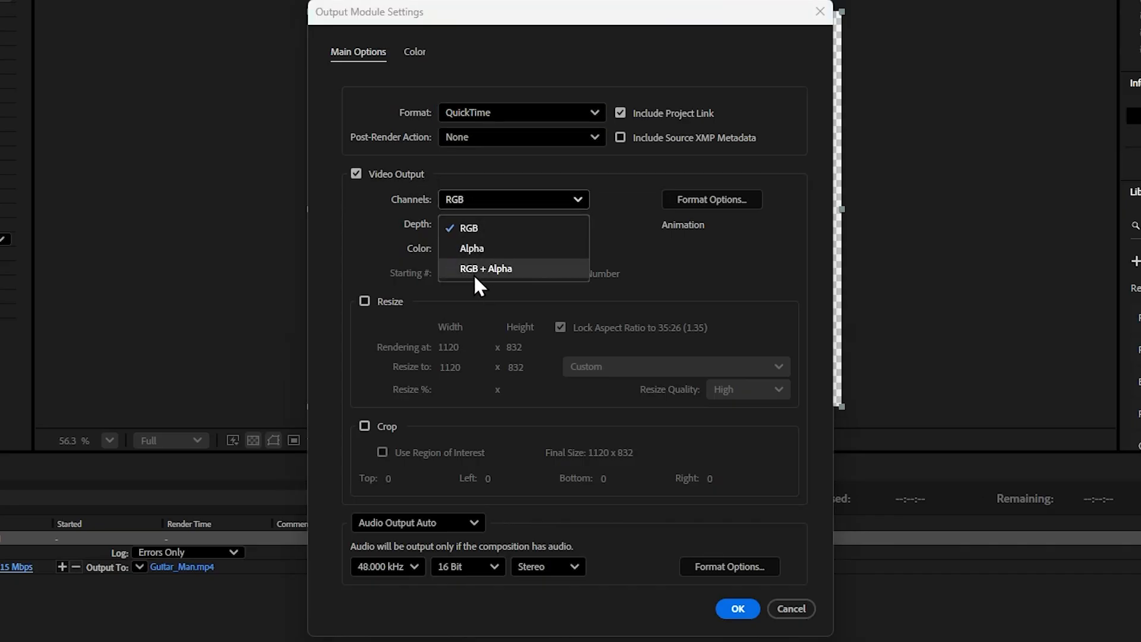
left_click(508, 269)
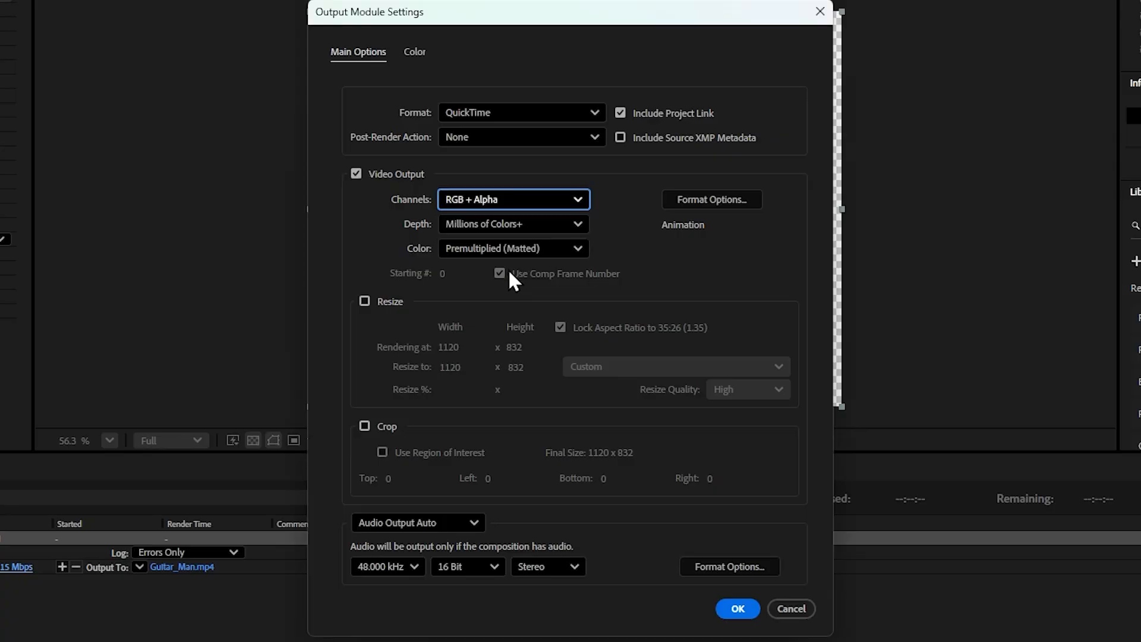
left_click(735, 609)
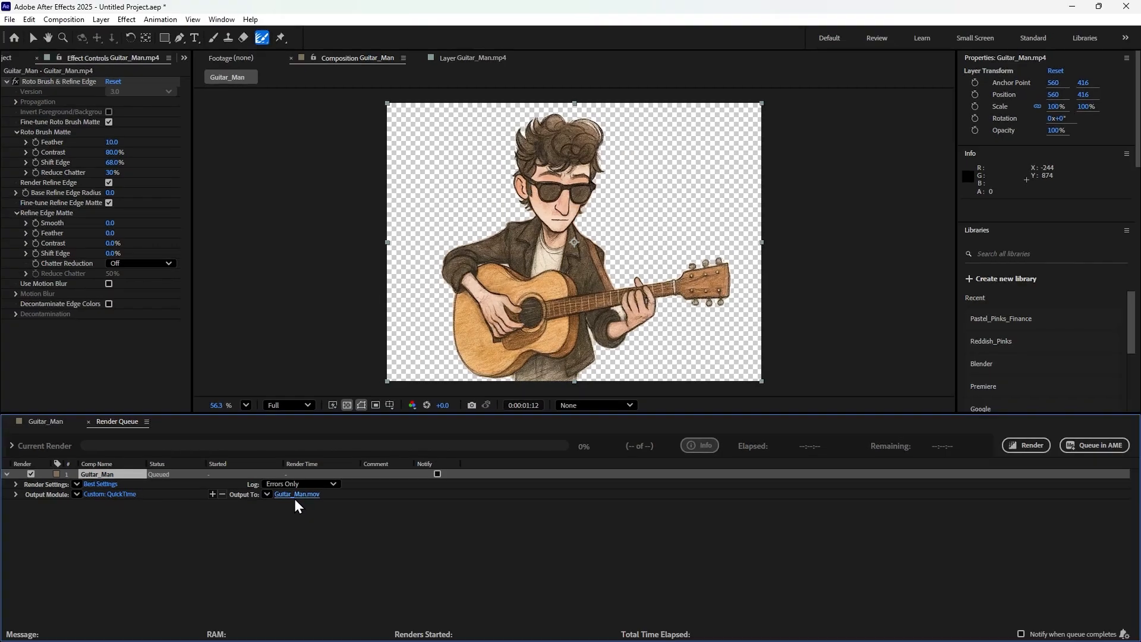
Step: Change the output file name to Guitar_Man_10.mov and render the composition
left_click(294, 495)
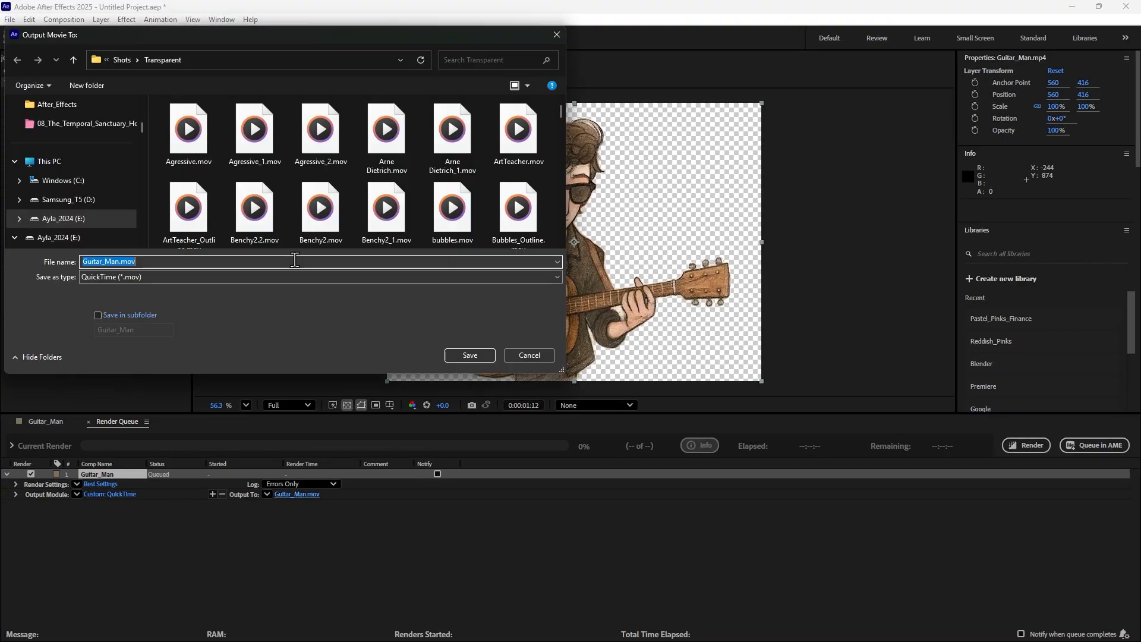
left_click(122, 262)
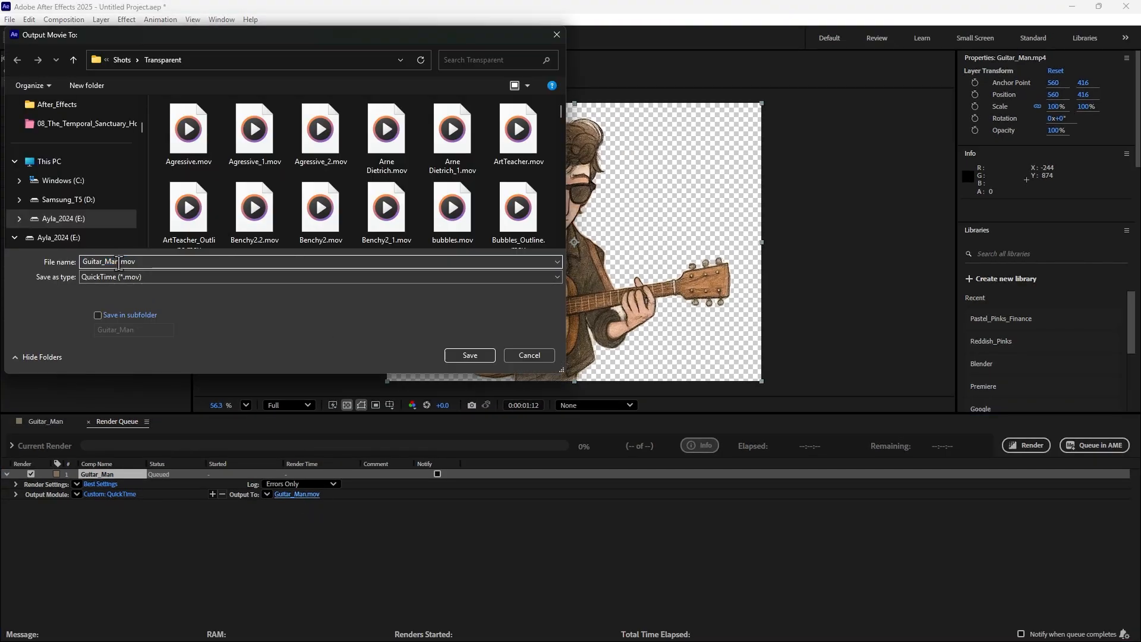
type("_10")
key("Return")
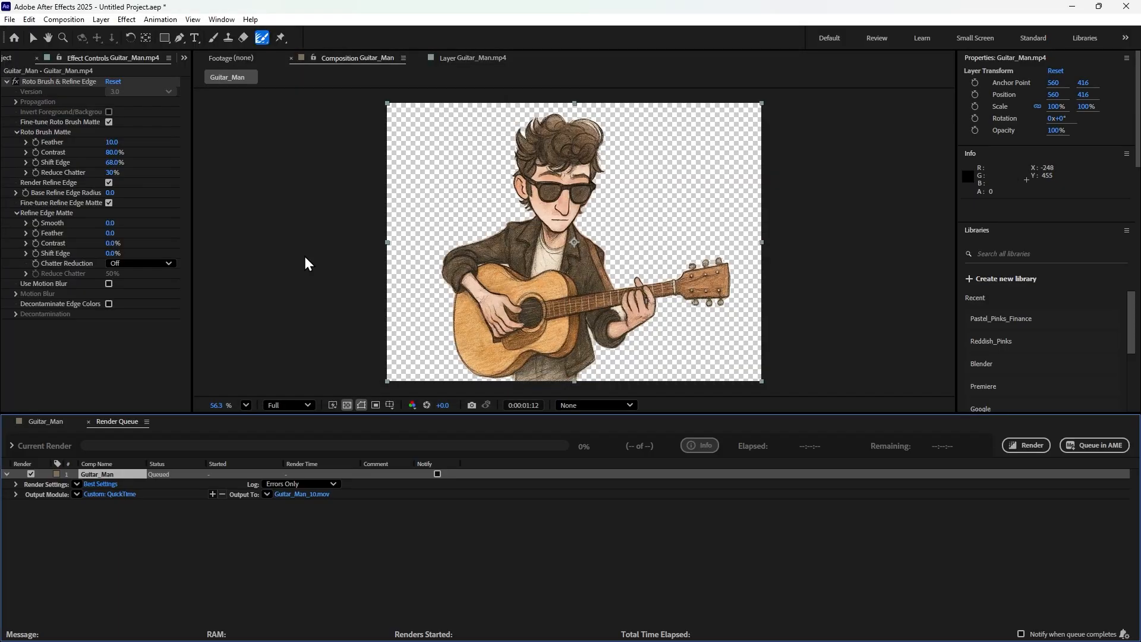
left_click(1029, 450)
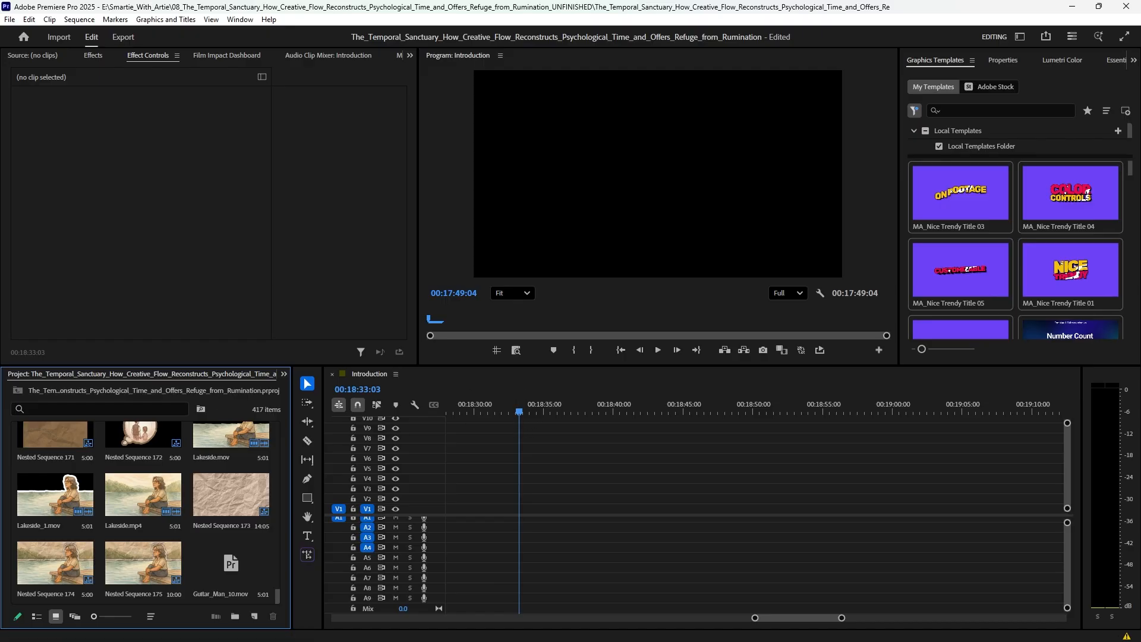
Step: Place Guitar_Man_10.mov on track V3 of the Introduction sequence and play it from its start
left_click_drag(231, 563, 488, 489)
left_click(516, 408)
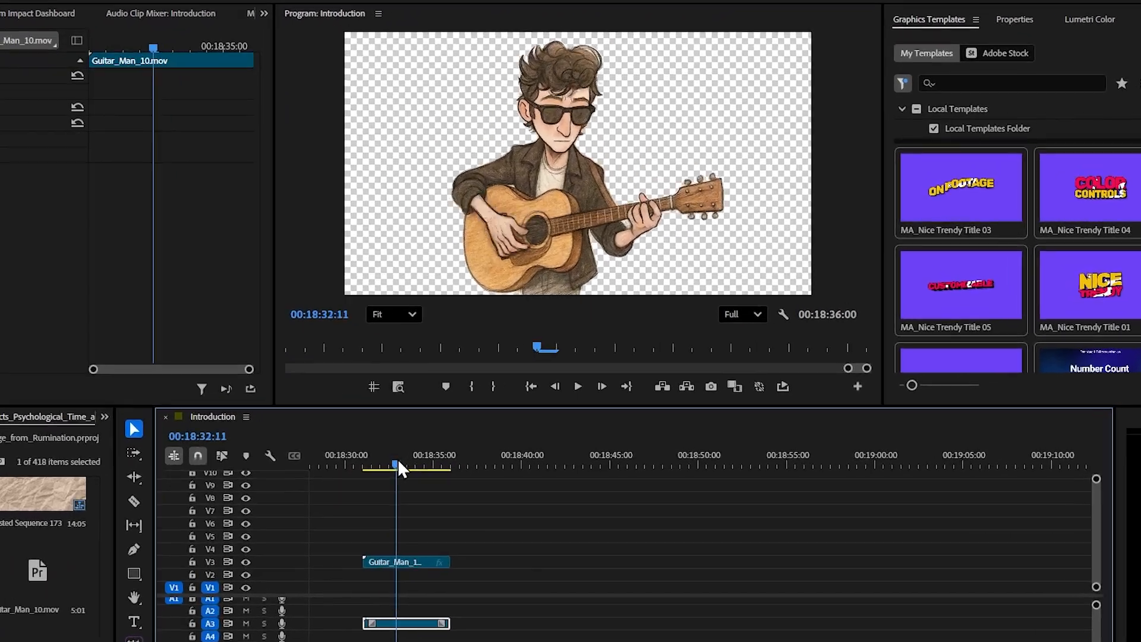
left_click_drag(398, 468, 365, 466)
key("space")
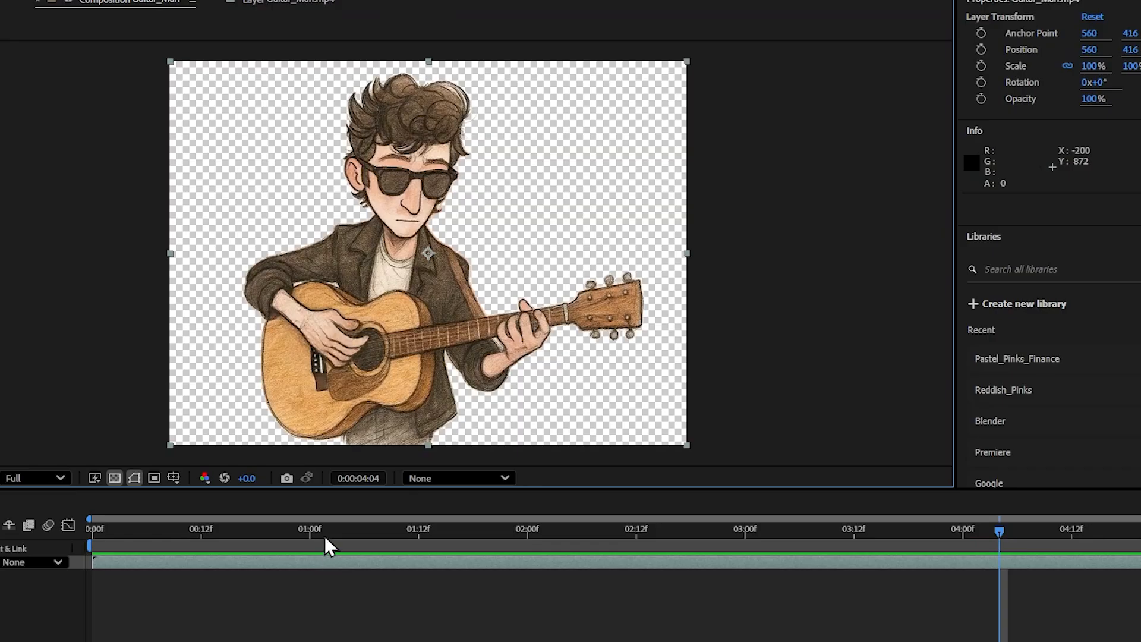
left_click_drag(325, 536, 345, 532)
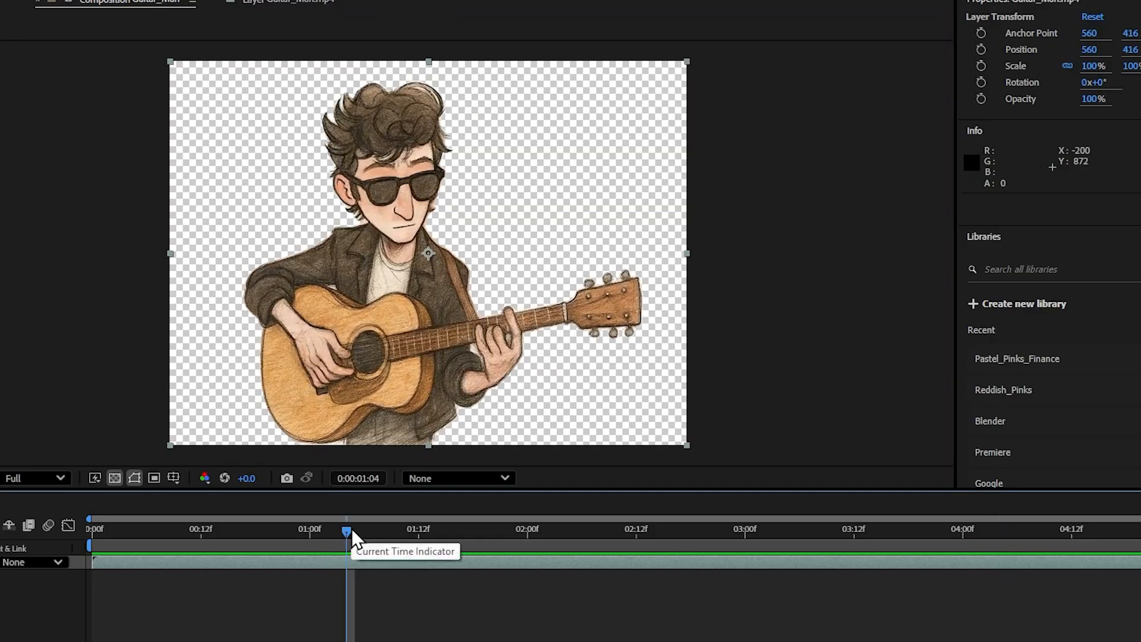